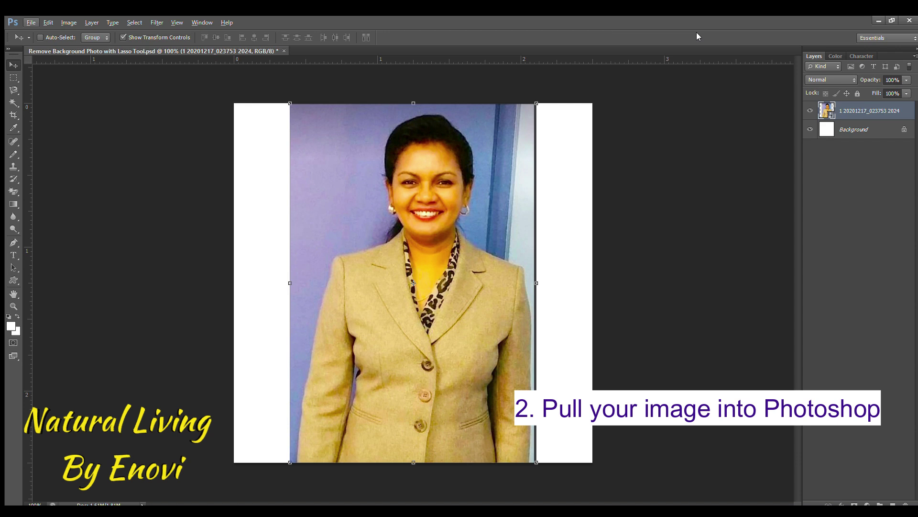
- Outline the woman with the Magnetic Lasso tool and close the outline at its starting point
key(l)
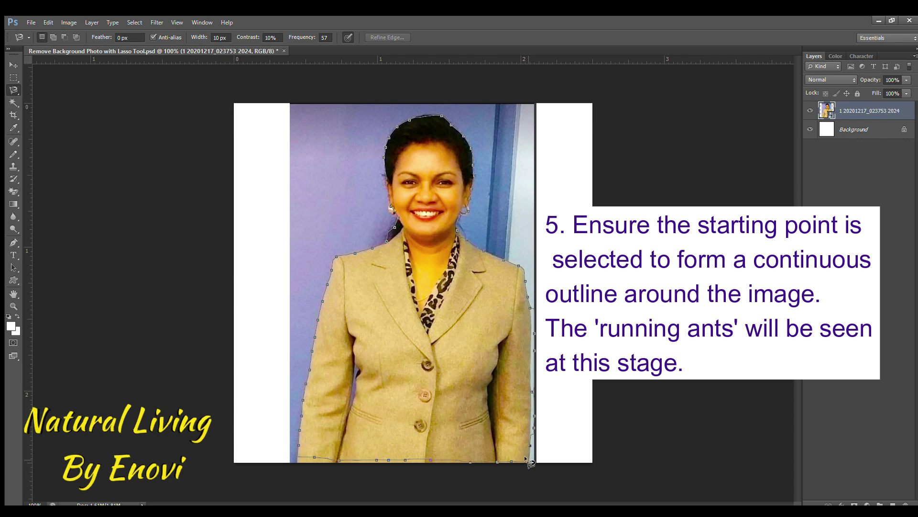
click(529, 462)
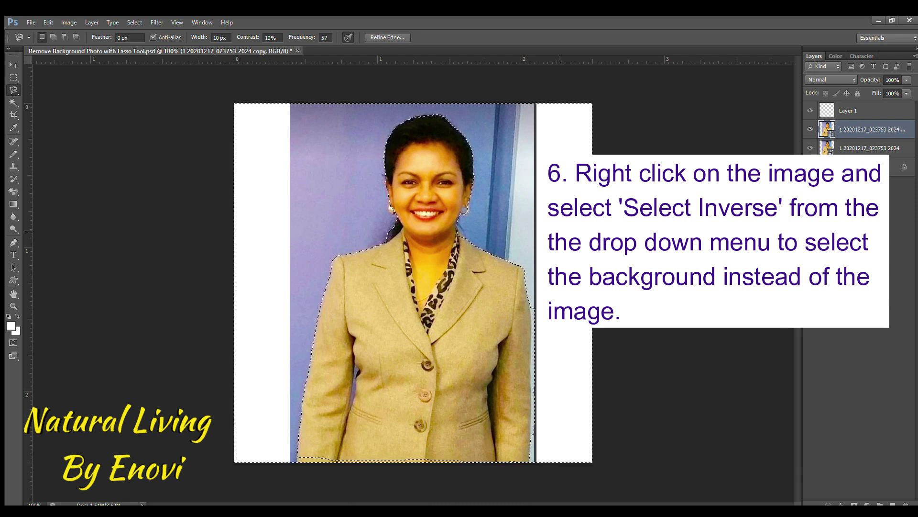
- Invert the selection and hide the white Background layer to isolate the woman on transparency
key(ctrl+shift+i)
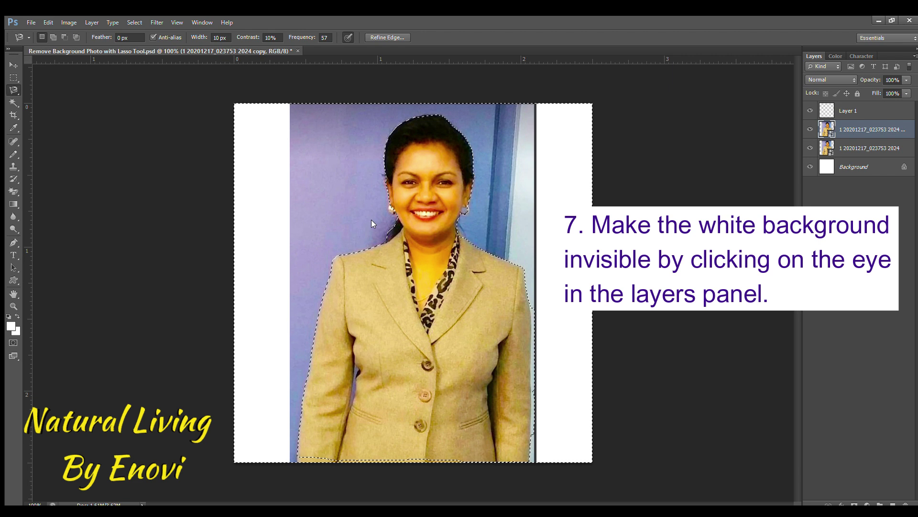
click(810, 166)
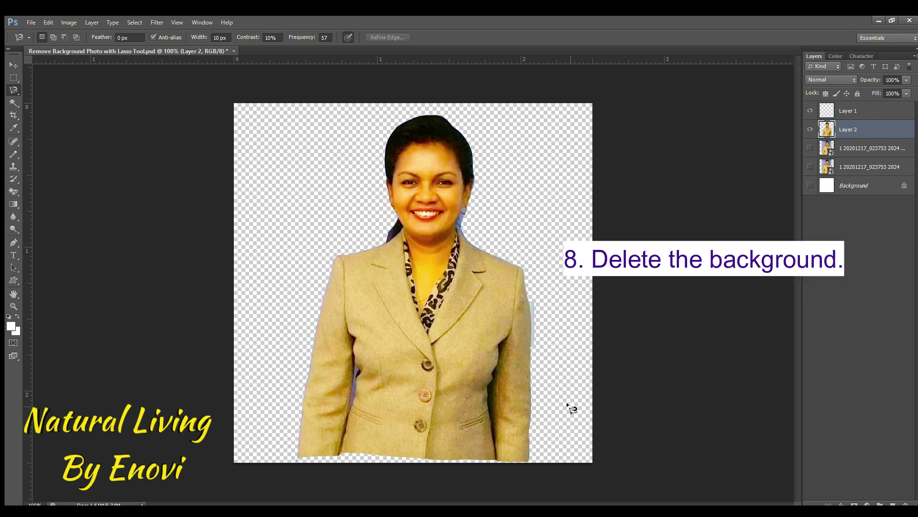
click(12, 65)
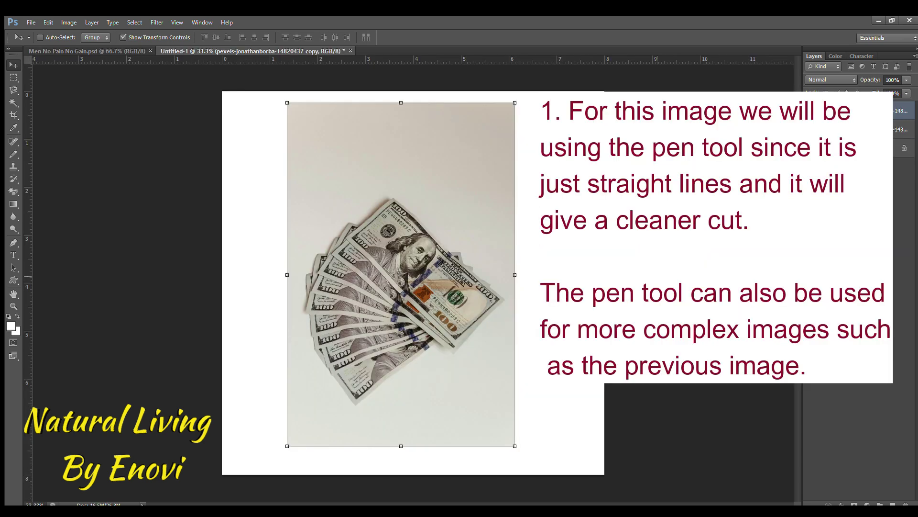
- Trace a path of straight segments around the fan of banknotes with the Pen tool
click(13, 242)
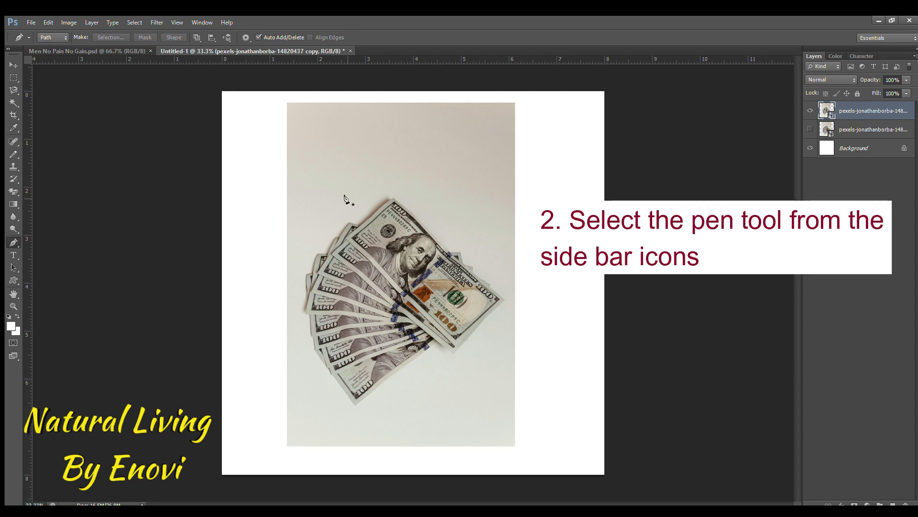
click(390, 197)
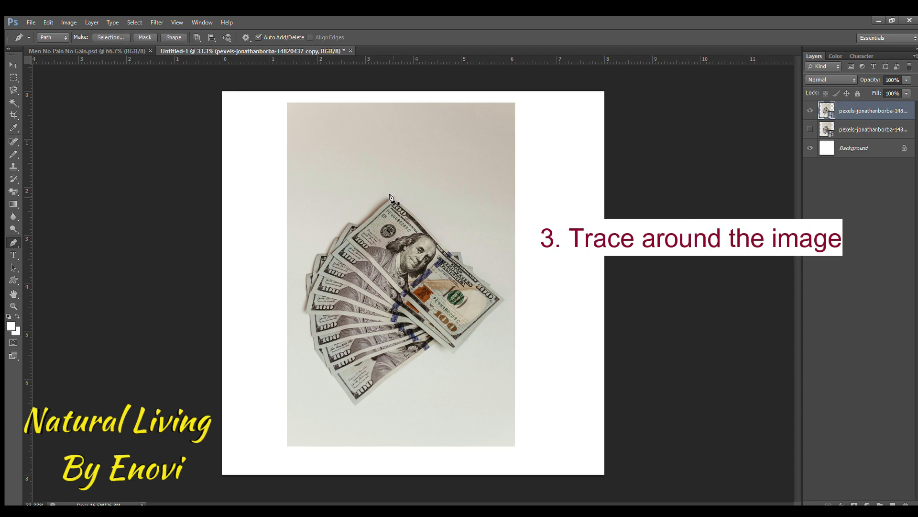
click(454, 252)
click(473, 266)
click(489, 285)
click(504, 299)
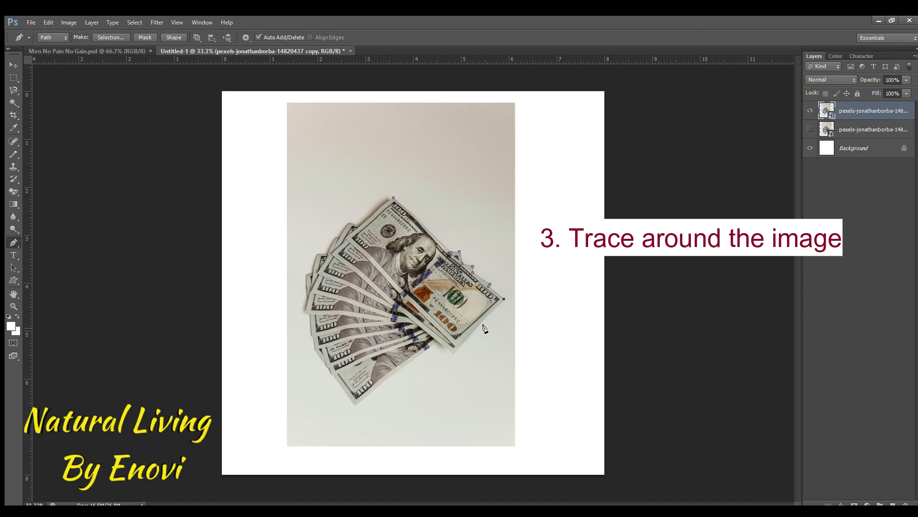
click(453, 352)
click(355, 404)
click(311, 335)
click(317, 253)
click(349, 223)
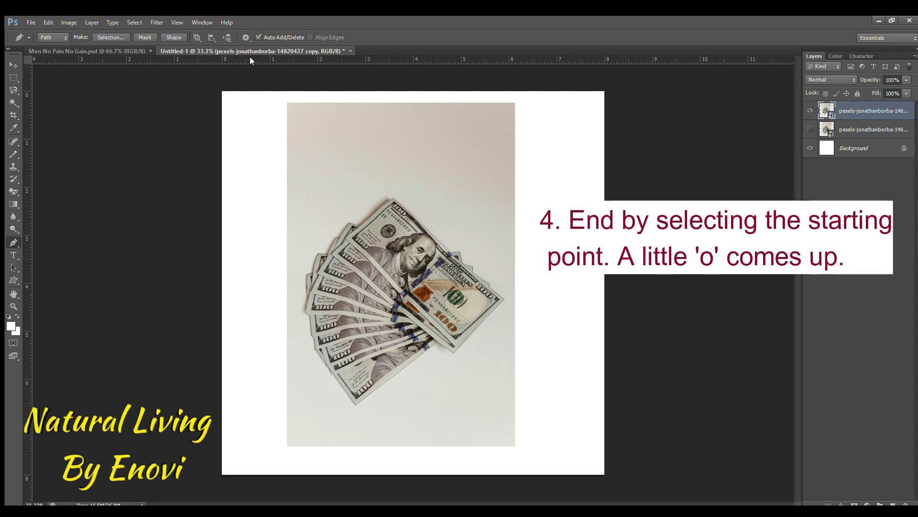
- Convert the banknote path into a new selection and copy the selected banknotes onto a new layer
key(i)
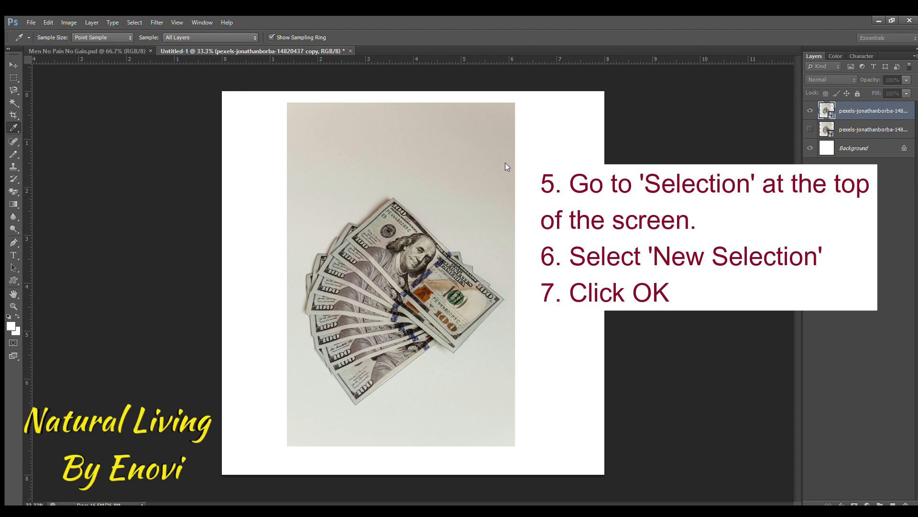
key(p)
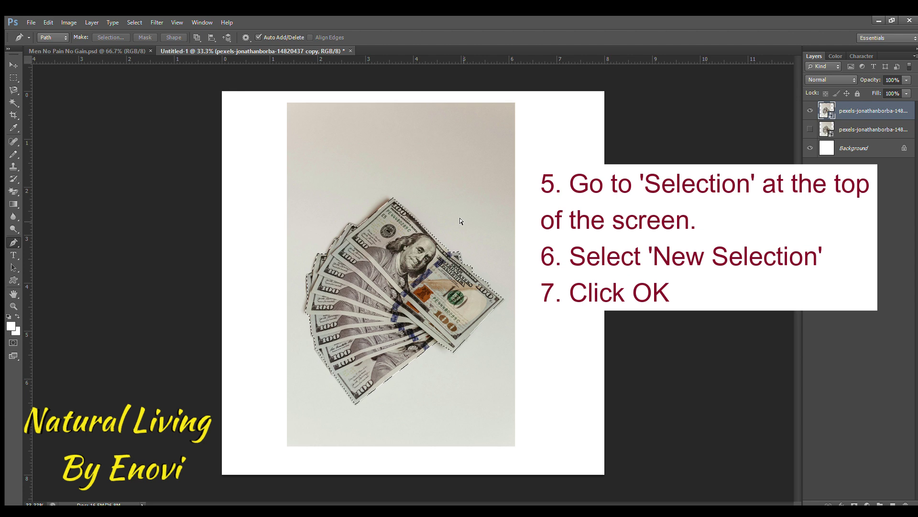
key(ctrl+c)
key(ctrl+v)
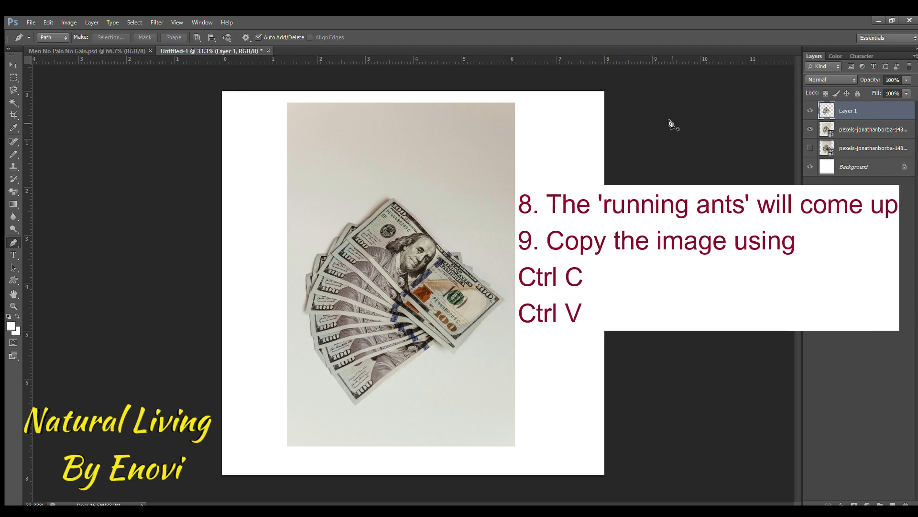
- Hide the original banknote photo and the white Background layer, leaving only the cutout on show
click(810, 129)
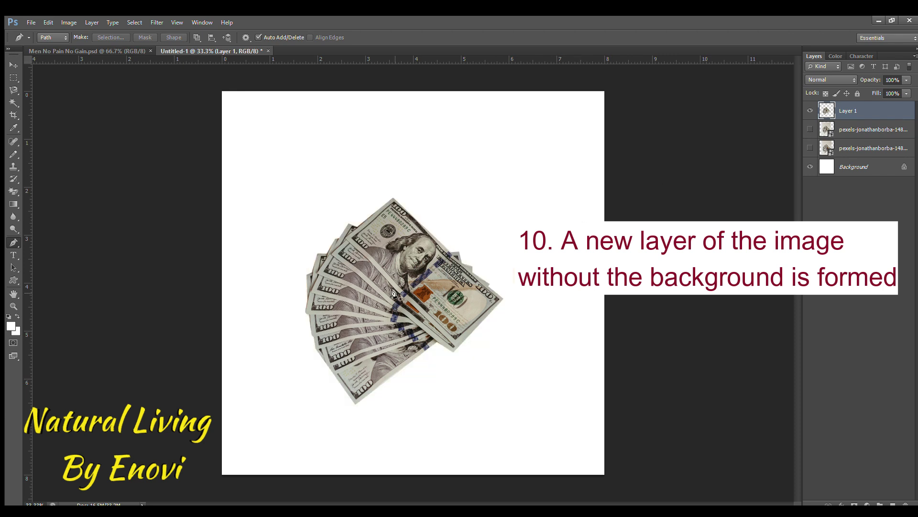
click(10, 62)
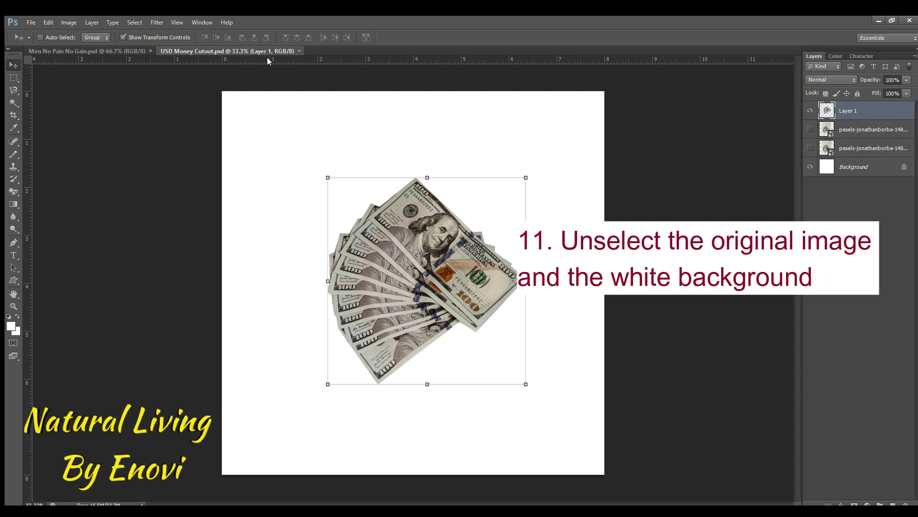
click(811, 167)
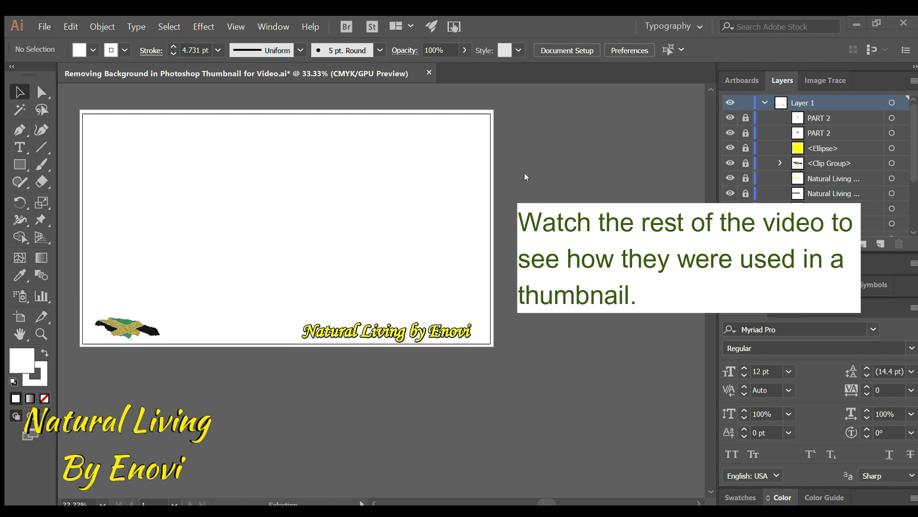
- Switch to Illustrator, place the woman's cutout as a linked image on the thumbnail artboard, and enlarge it
click(167, 239)
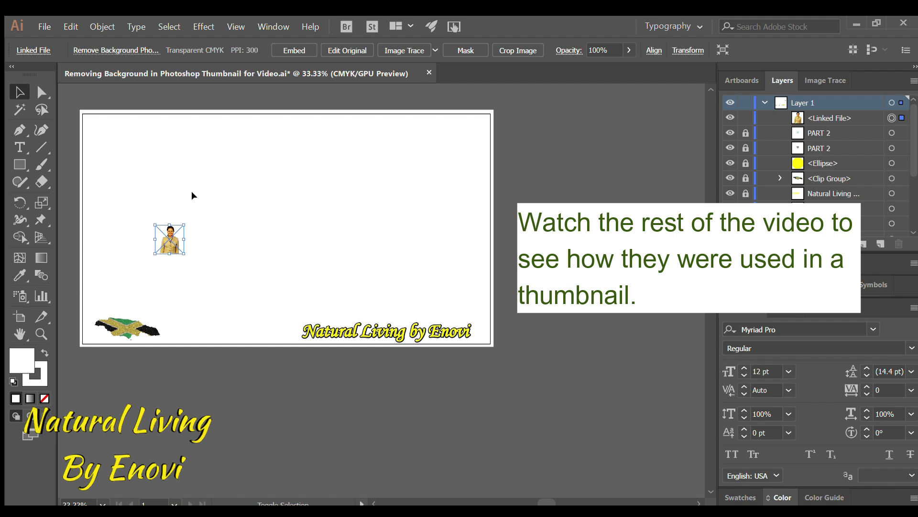
drag(183, 225, 261, 93)
scroll(240, 320, up, 5)
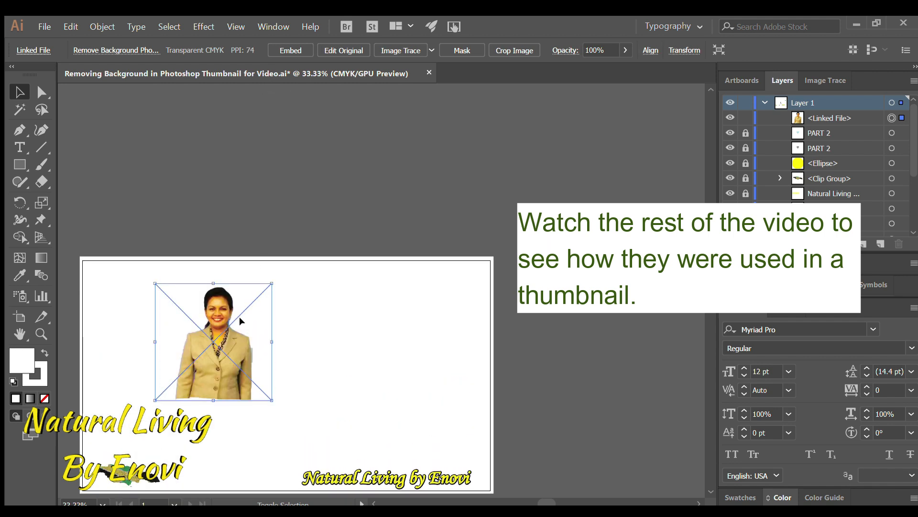
scroll(258, 370, down, 15)
scroll(258, 369, up, 3)
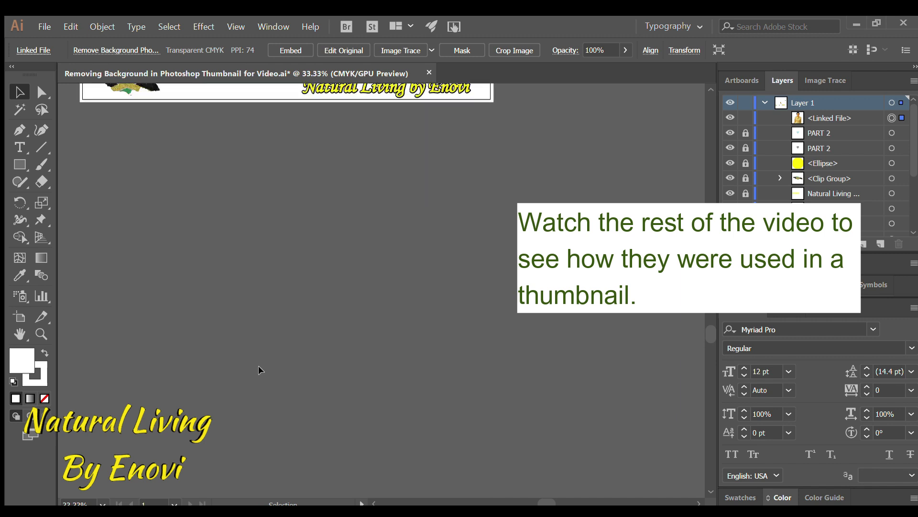
scroll(258, 370, up, 8)
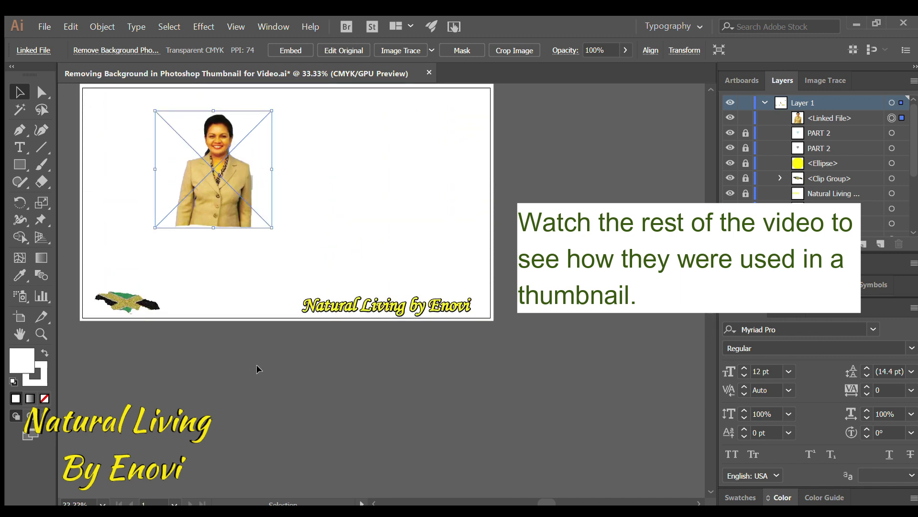
- Move the portrait down and toward the artboard's left edge, and enlarge it until it reaches the flag graphic
drag(223, 210, 186, 224)
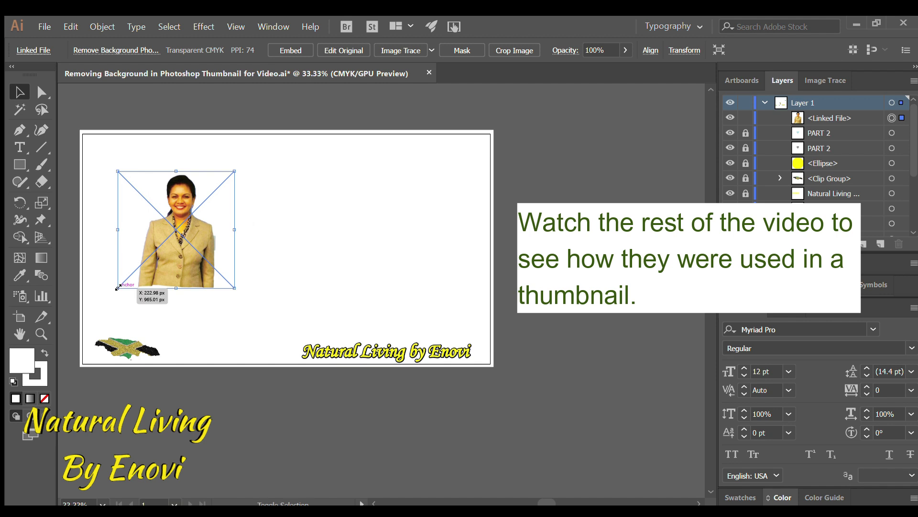
drag(117, 287, 91, 313)
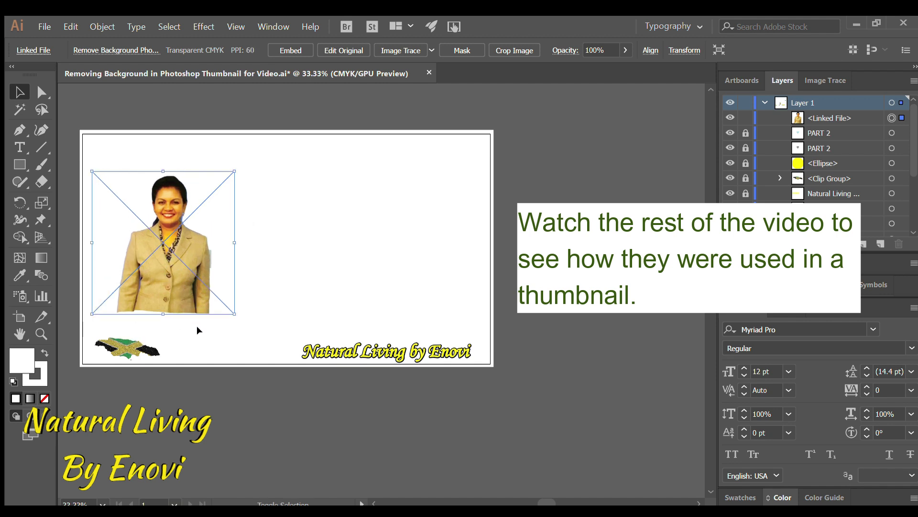
drag(234, 314, 264, 471)
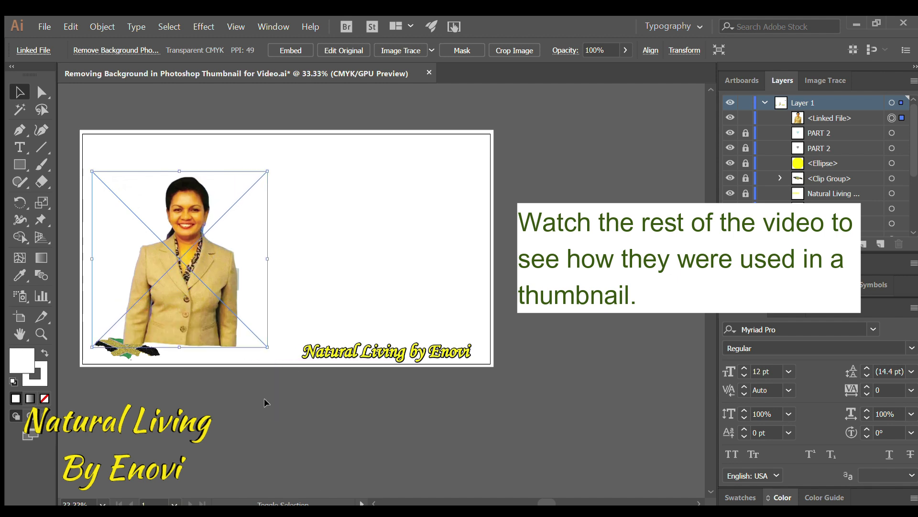
click(269, 348)
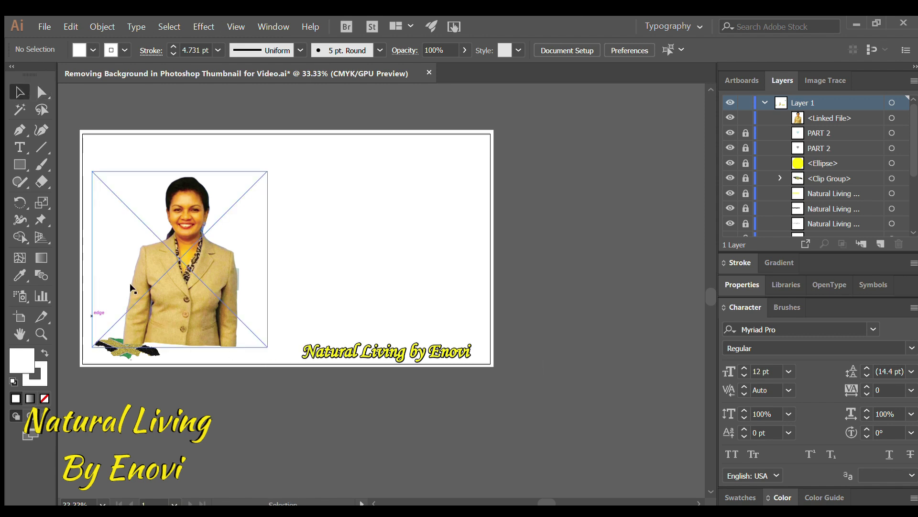
- Enlarge the portrait further and align its bottom with the artboard's lower edge
click(185, 298)
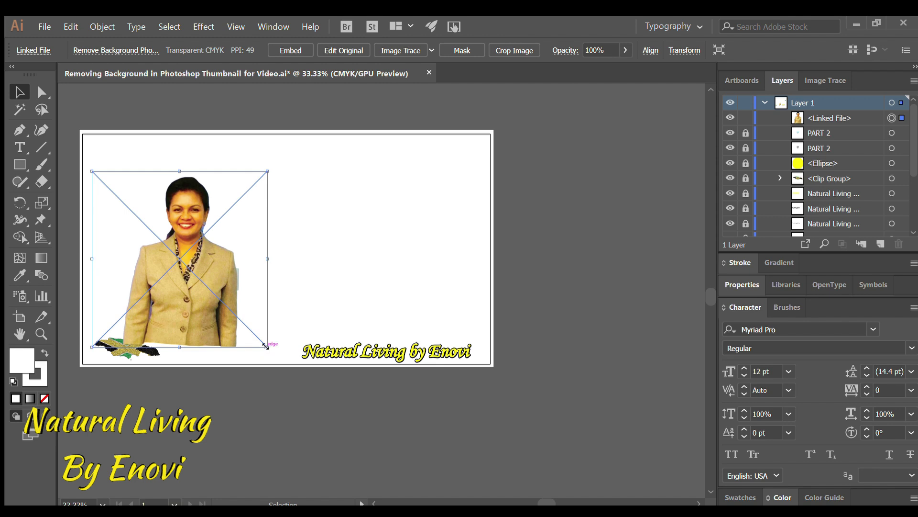
drag(266, 346, 313, 396)
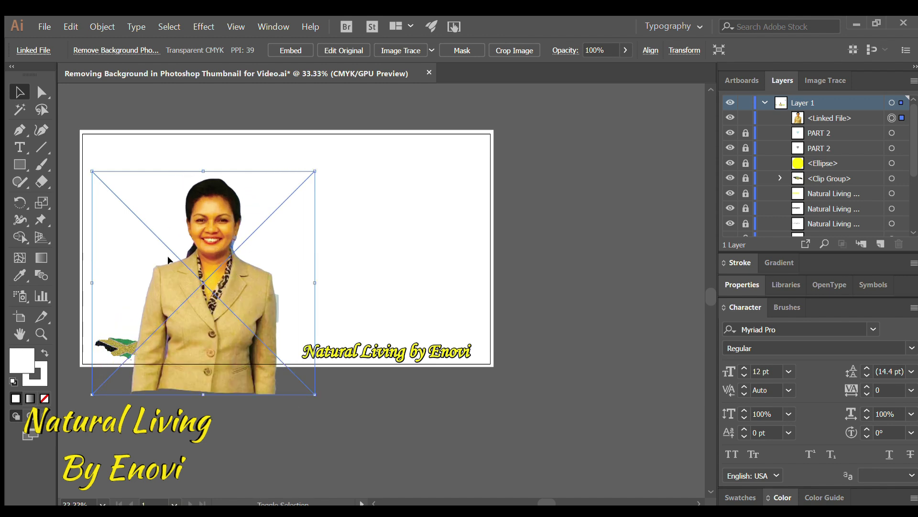
drag(203, 288, 180, 262)
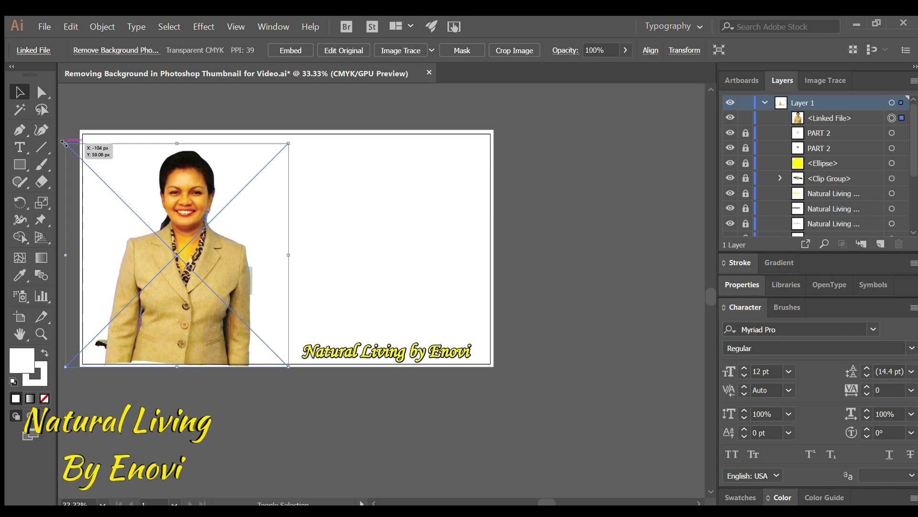
- Stretch the portrait to slightly more than the artboard's height and shift it up against the artboard's left side
drag(63, 143, 58, 126)
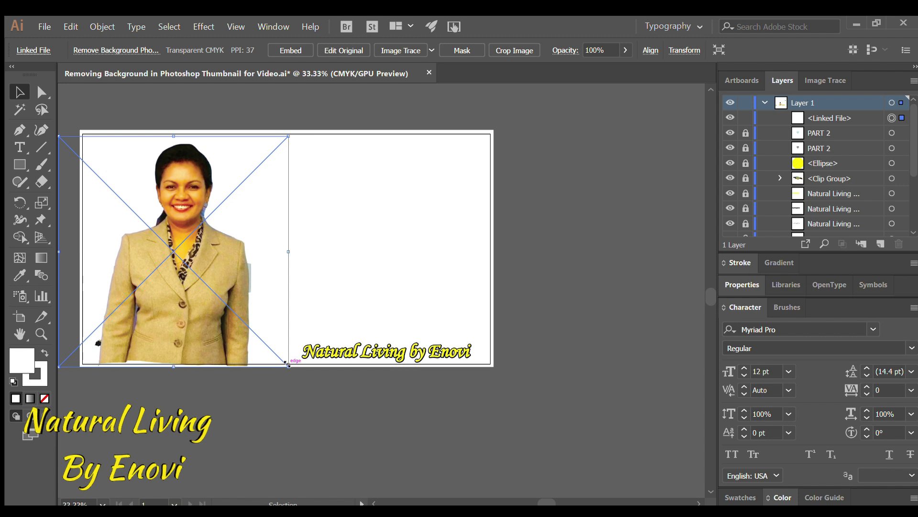
drag(288, 367, 300, 385)
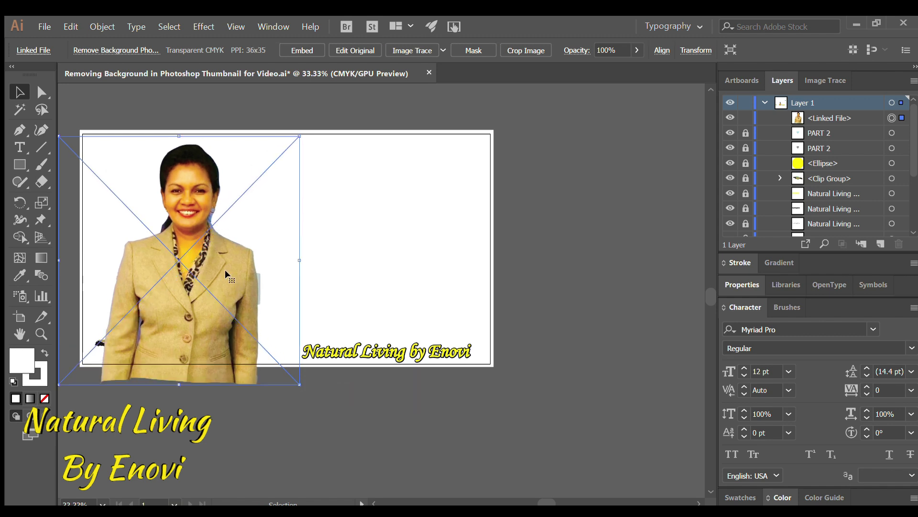
drag(225, 275, 217, 270)
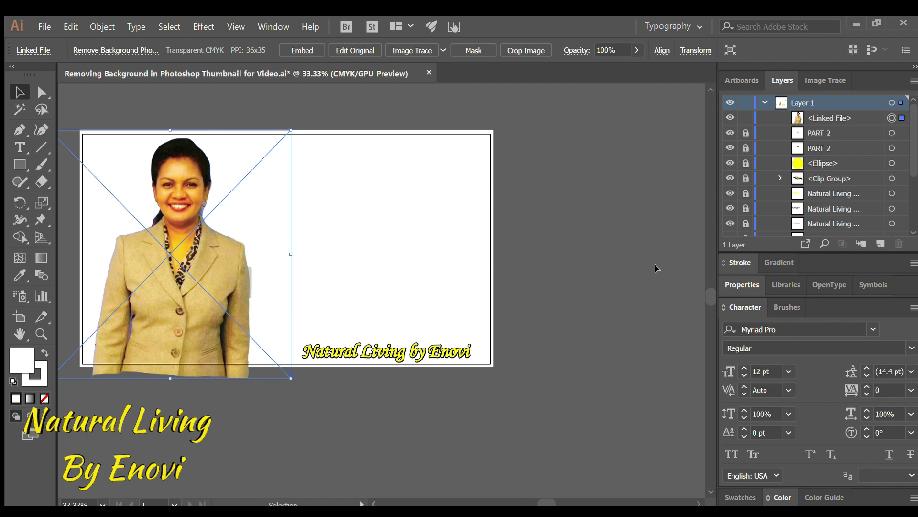
click(636, 291)
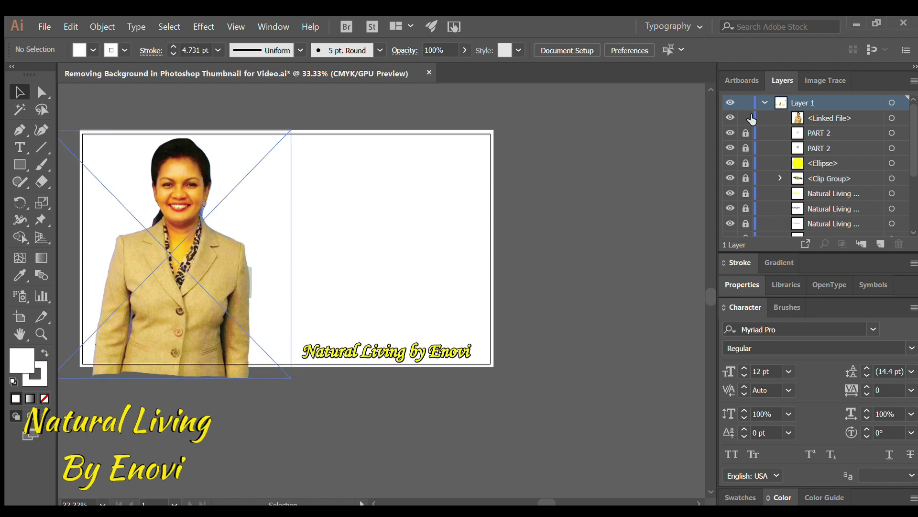
- Move the portrait's linked file directly below the Clip Group in the stacking order and lock it
click(749, 118)
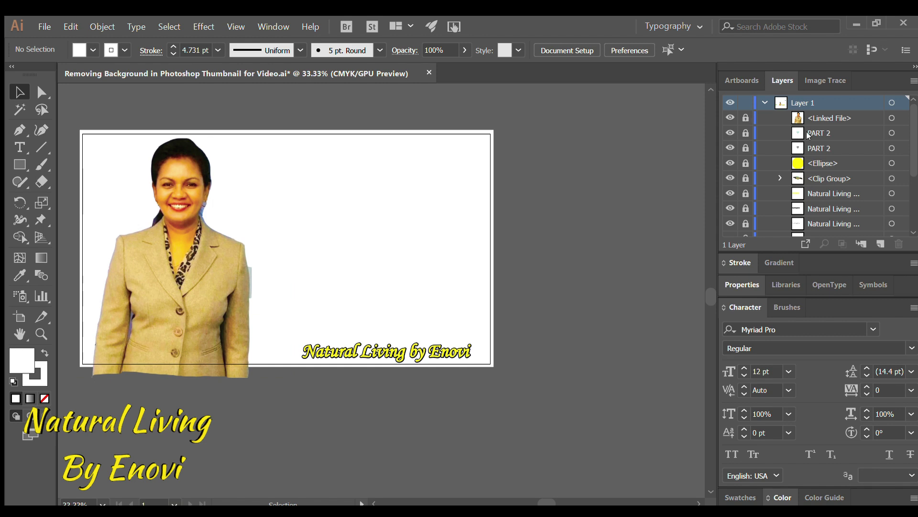
click(748, 118)
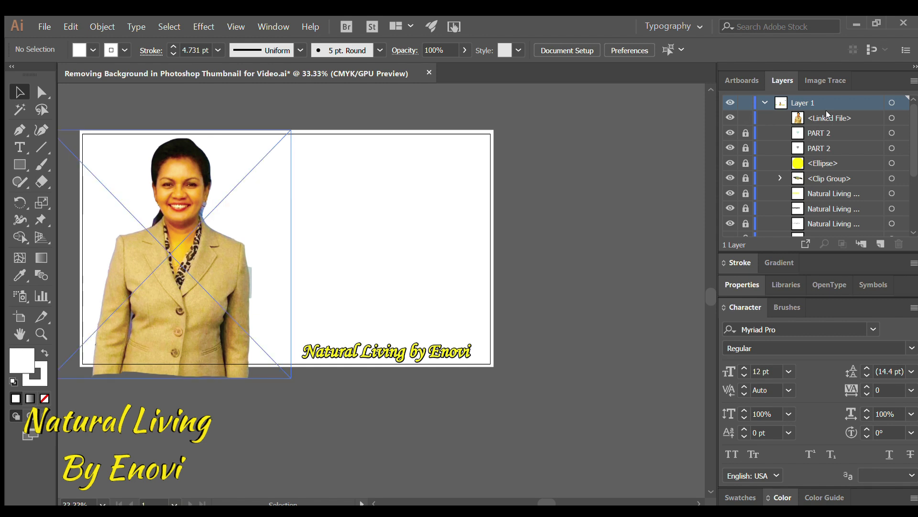
click(827, 115)
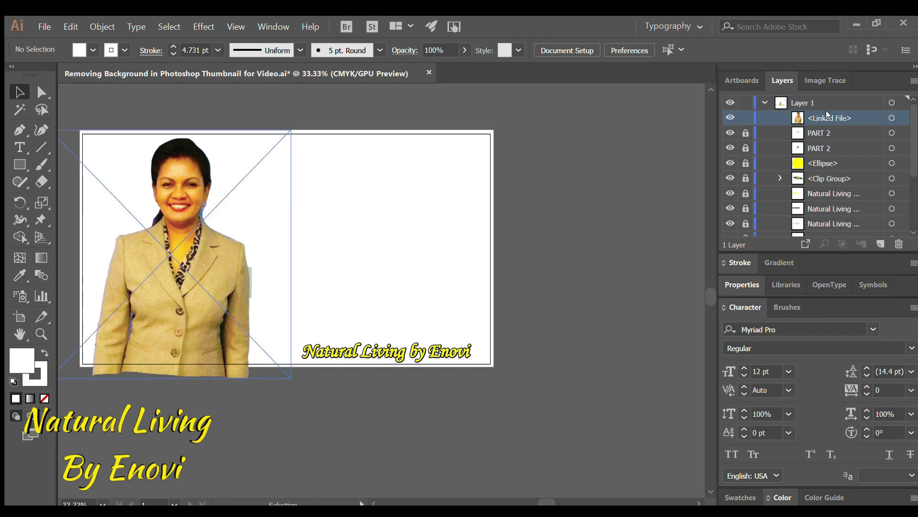
drag(827, 116, 840, 183)
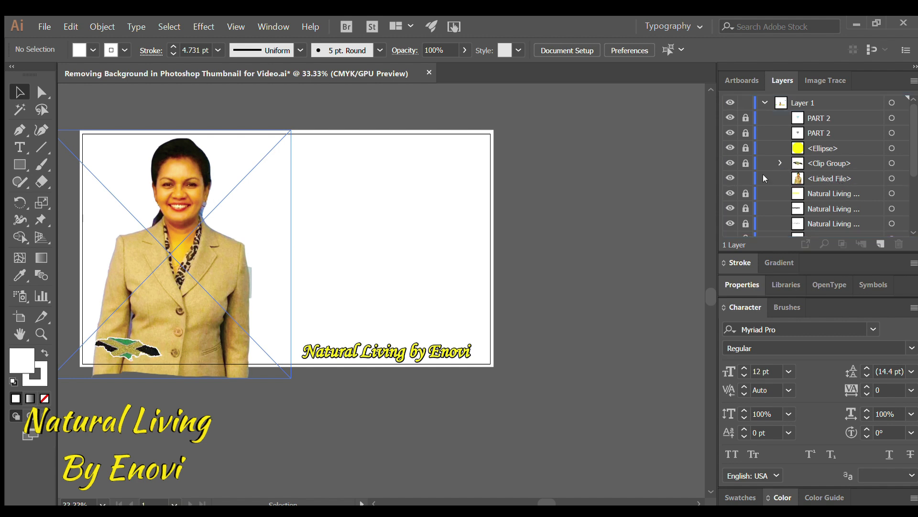
click(658, 139)
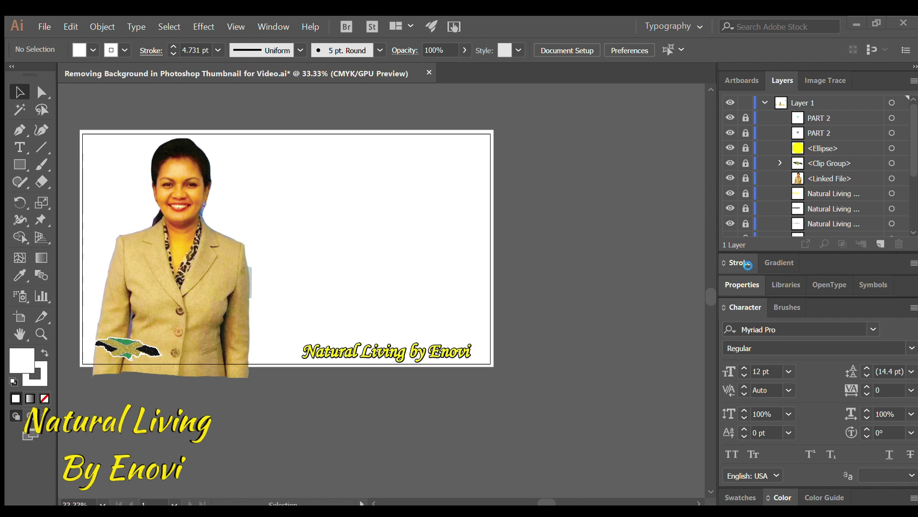
- Place USD Money Cutout.png on the blank area beside the portrait and enlarge it to roughly the artboard's height
click(414, 253)
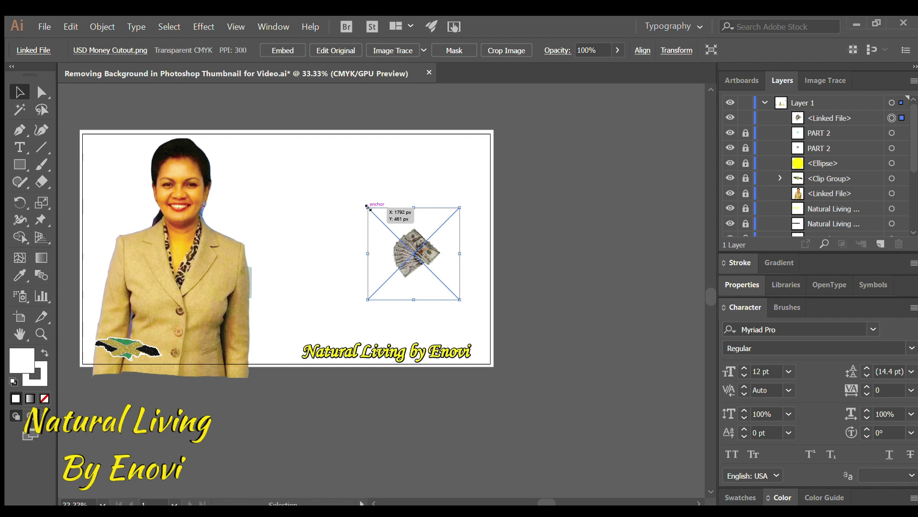
drag(368, 207, 311, 146)
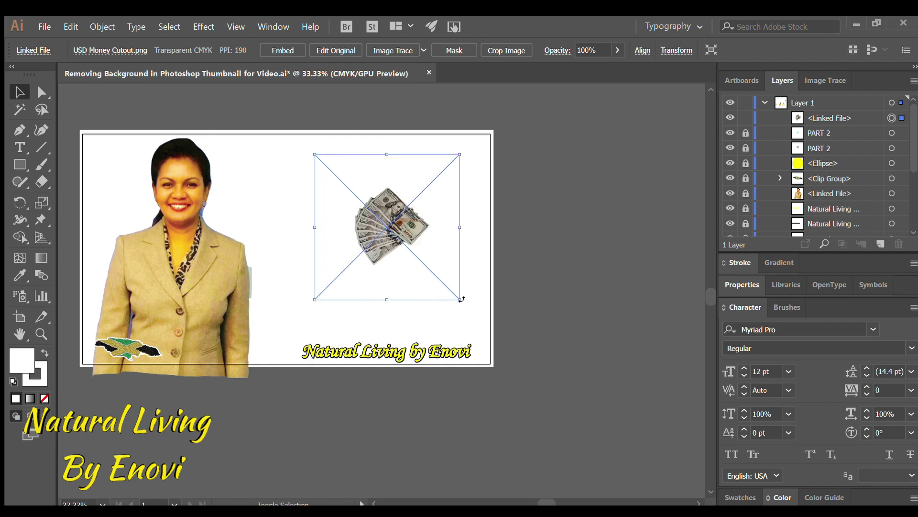
drag(462, 299, 520, 360)
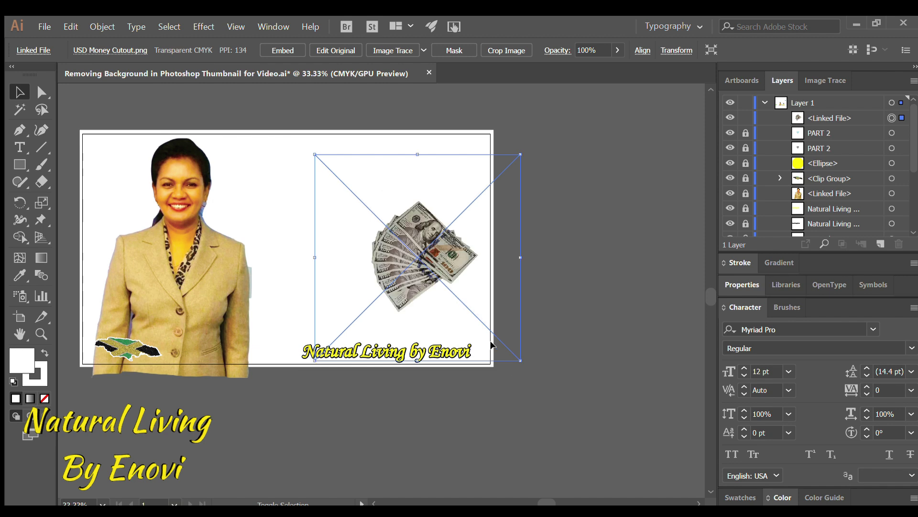
drag(314, 154, 300, 139)
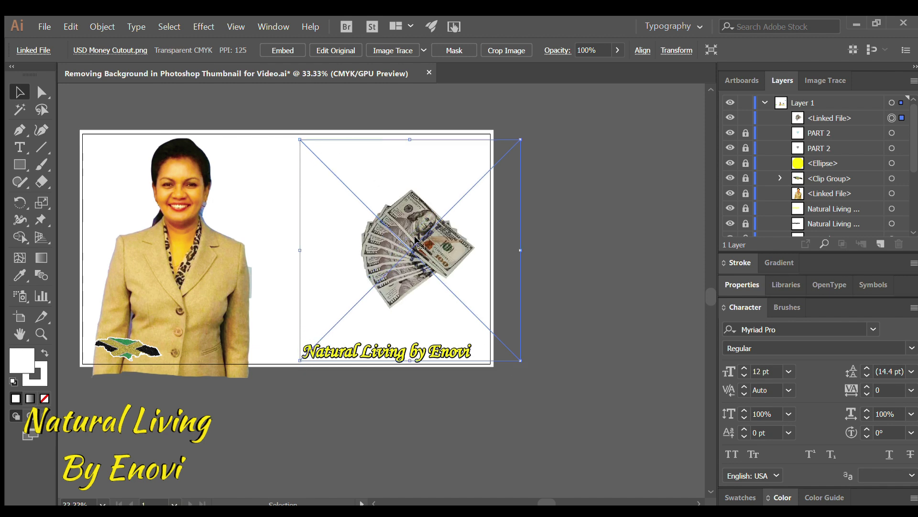
- Move the banknote cutout down and slightly left, just above the Natural Living by Enovi text, and lock it
drag(414, 235, 400, 275)
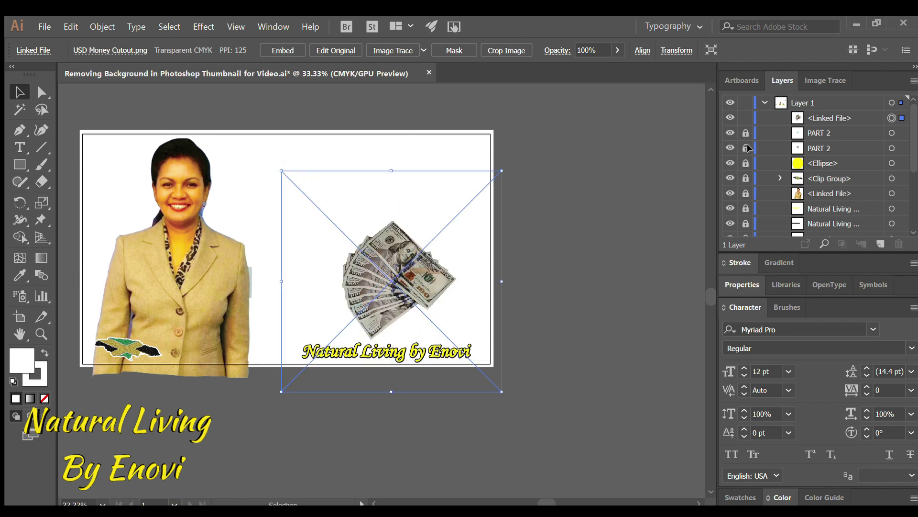
click(745, 118)
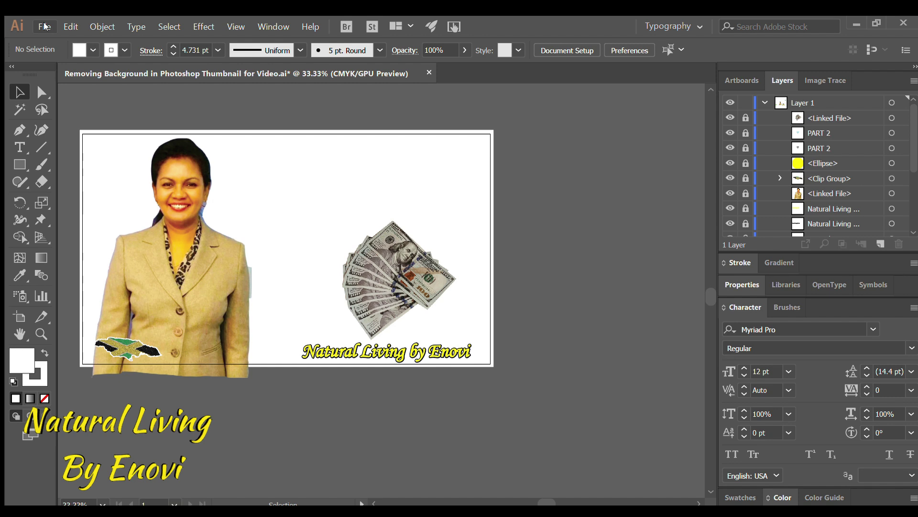
- Draw an area text frame above the banknotes, beside the portrait's head, and delete its placeholder text
click(14, 150)
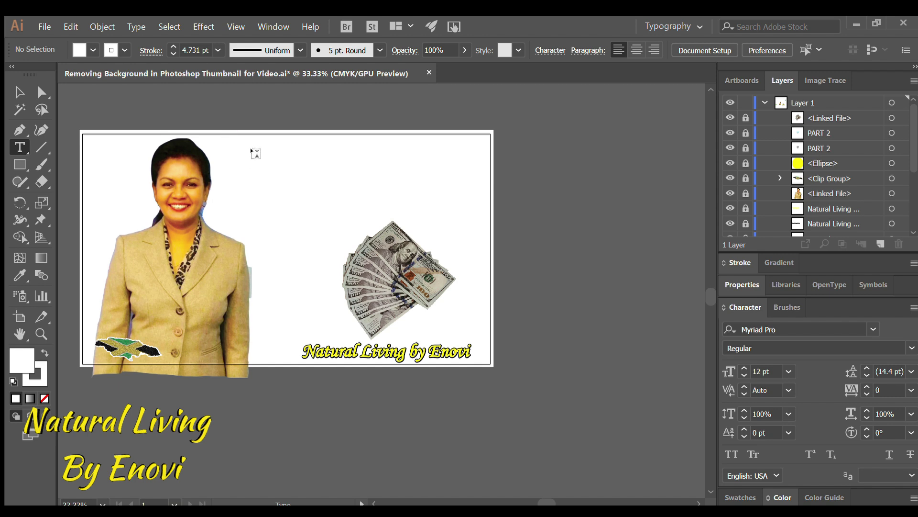
drag(255, 153, 465, 215)
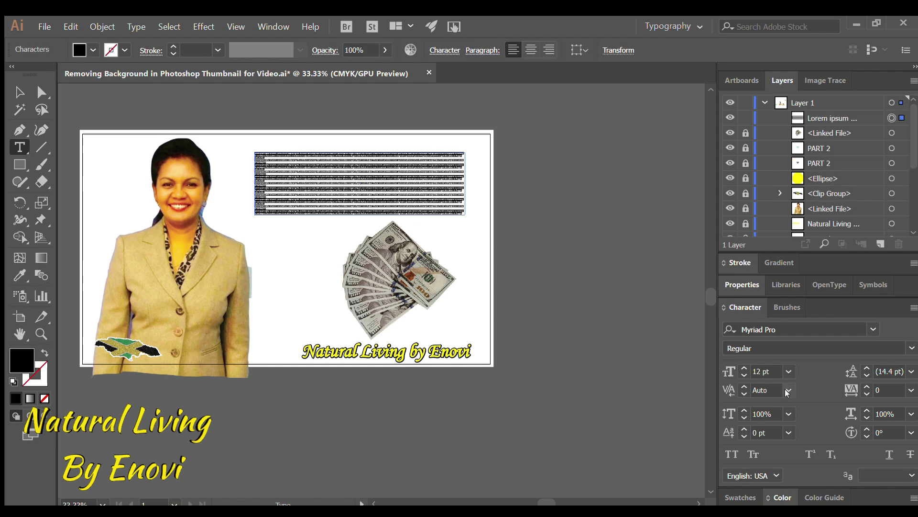
key(BackSpace)
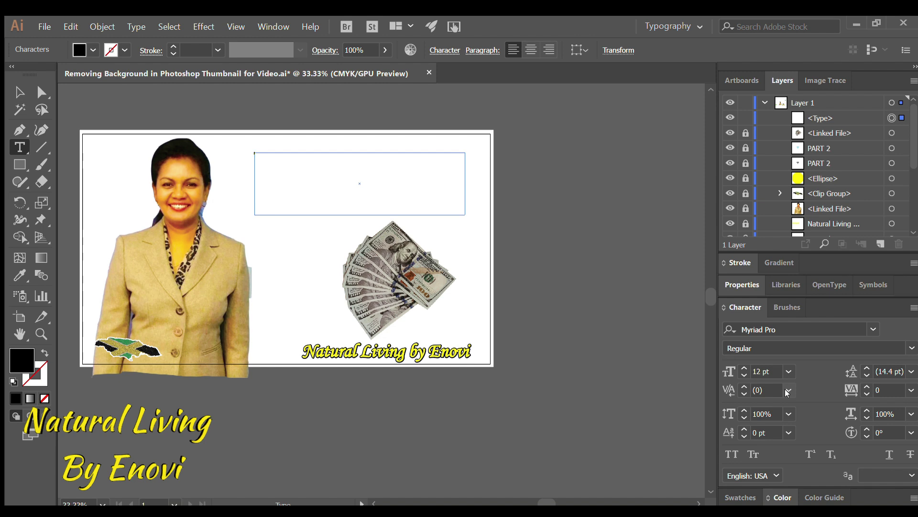
- Set the font size to 50 pt and enter MONEY SAVING TIPS in the text frame
click(742, 366)
click(742, 366)
click(742, 367)
click(742, 366)
click(741, 364)
click(741, 363)
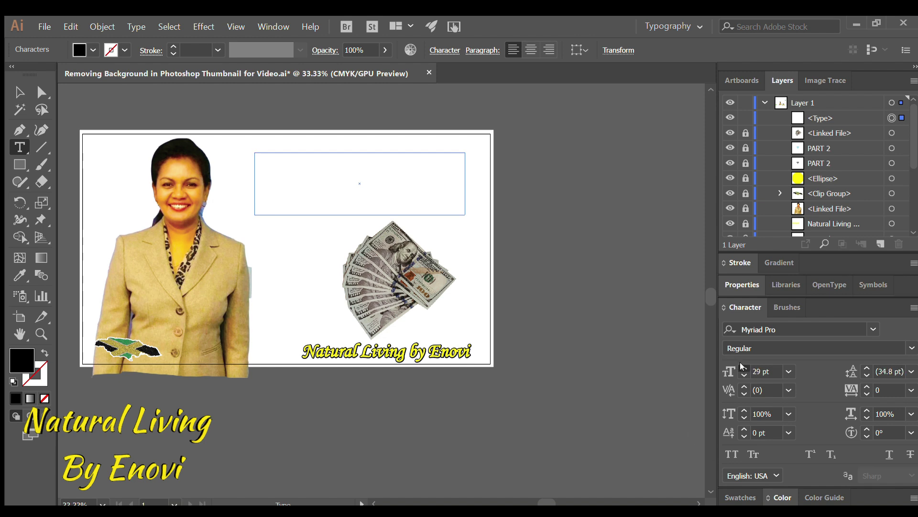
click(740, 363)
click(740, 364)
click(741, 364)
click(740, 363)
click(741, 364)
click(741, 364)
click(742, 367)
click(742, 366)
click(742, 367)
click(742, 367)
click(741, 366)
click(742, 366)
text(MONEY)
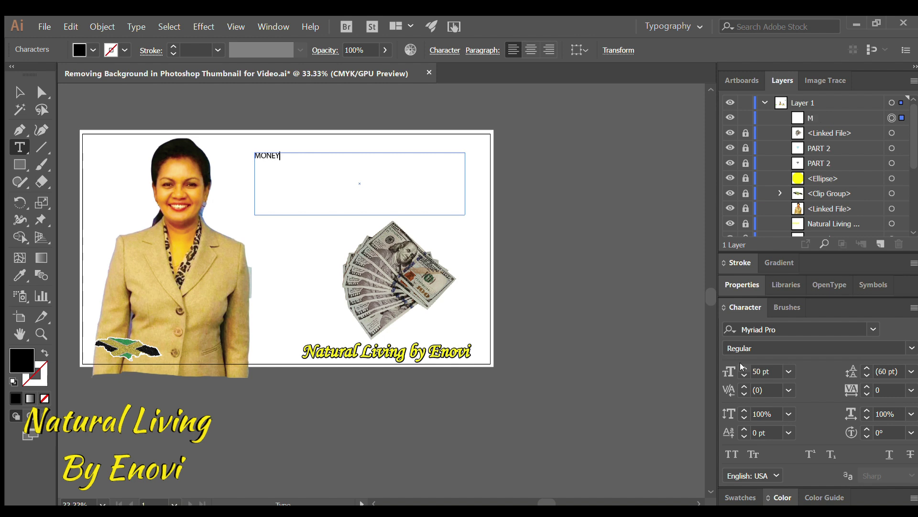
text( SAVING TIPS)
- Try to raise the font size to 64 pt while still editing inside the text frame
click(744, 367)
click(744, 367)
click(743, 367)
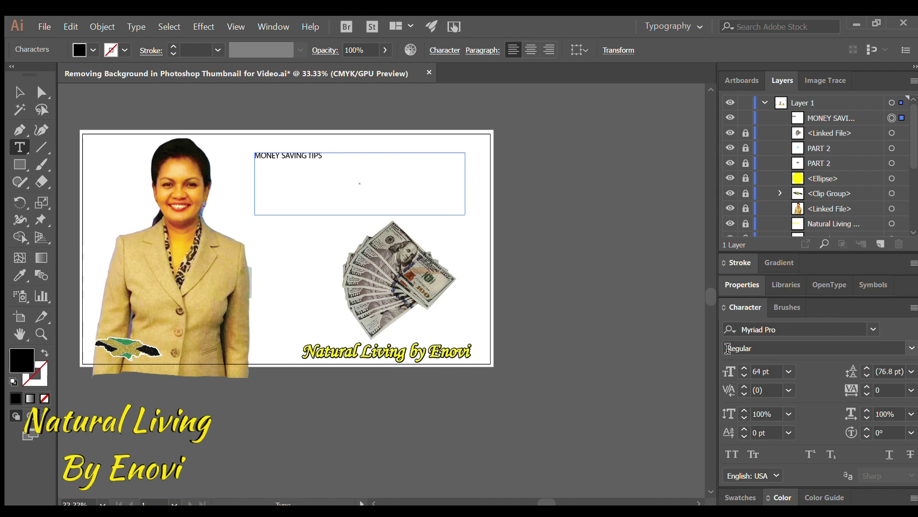
- Select the MONEY SAVING TIPS text object as a whole and set its font size to 148 pt
click(20, 93)
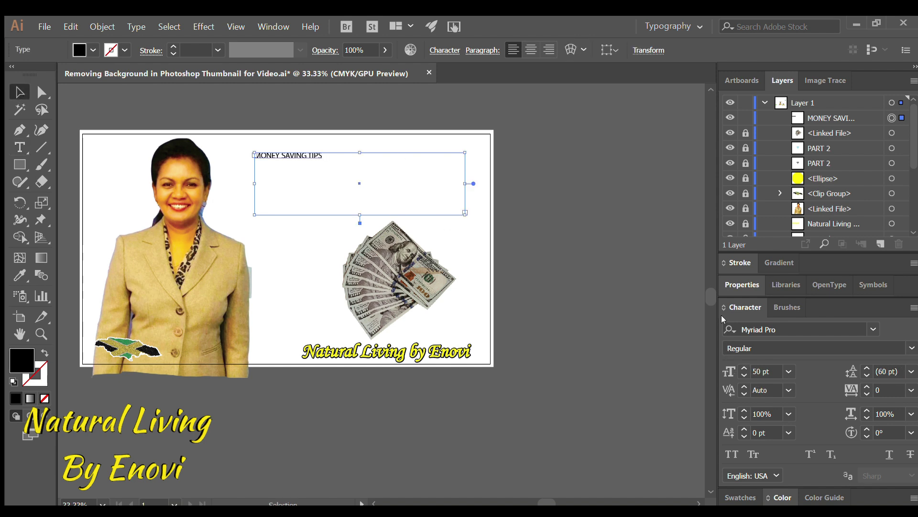
click(742, 368)
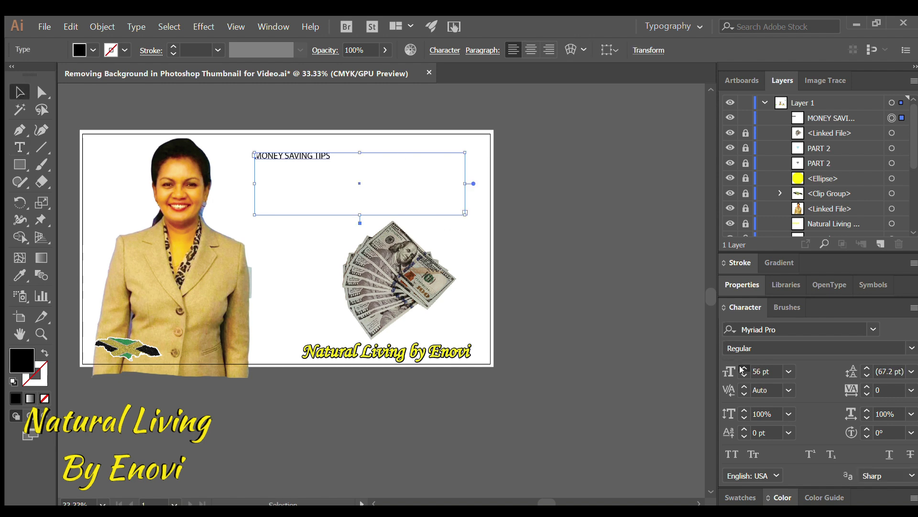
click(743, 367)
click(742, 368)
click(743, 367)
click(742, 368)
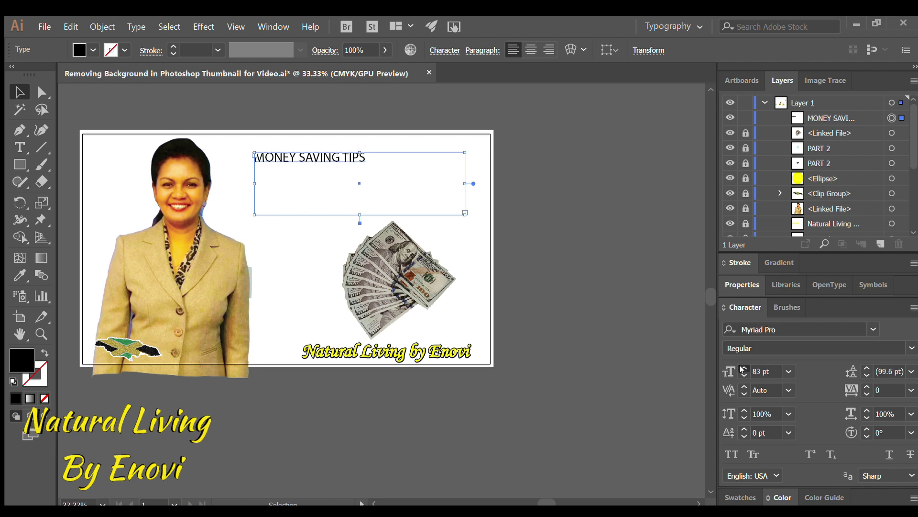
click(742, 368)
click(743, 368)
click(742, 368)
click(742, 368)
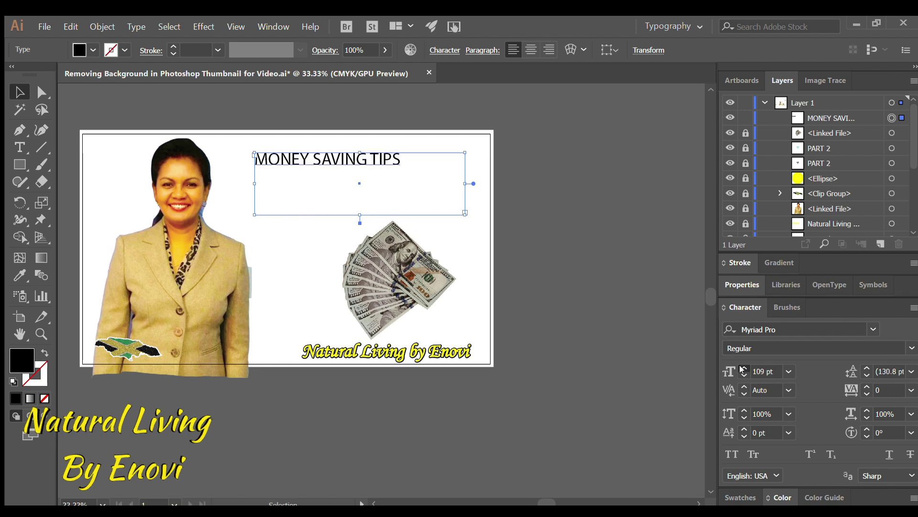
click(743, 368)
click(743, 368)
click(742, 368)
click(742, 367)
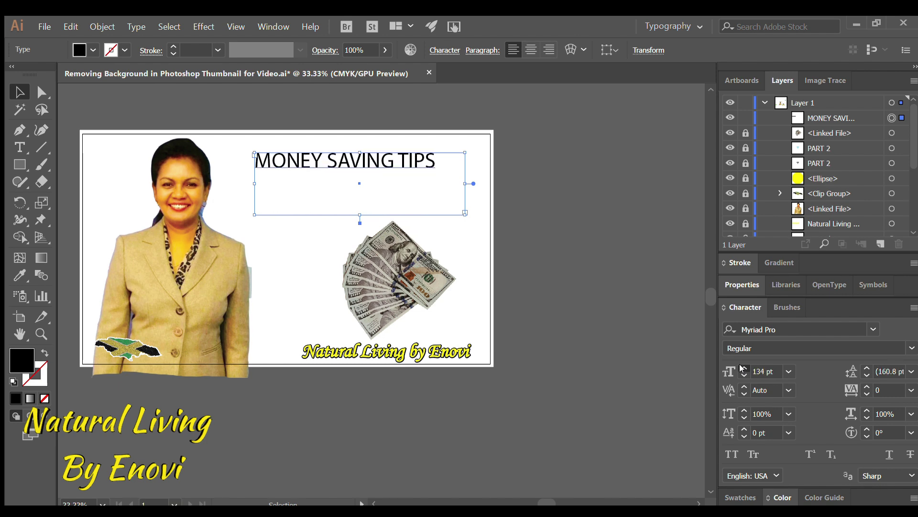
click(742, 368)
click(742, 368)
click(742, 367)
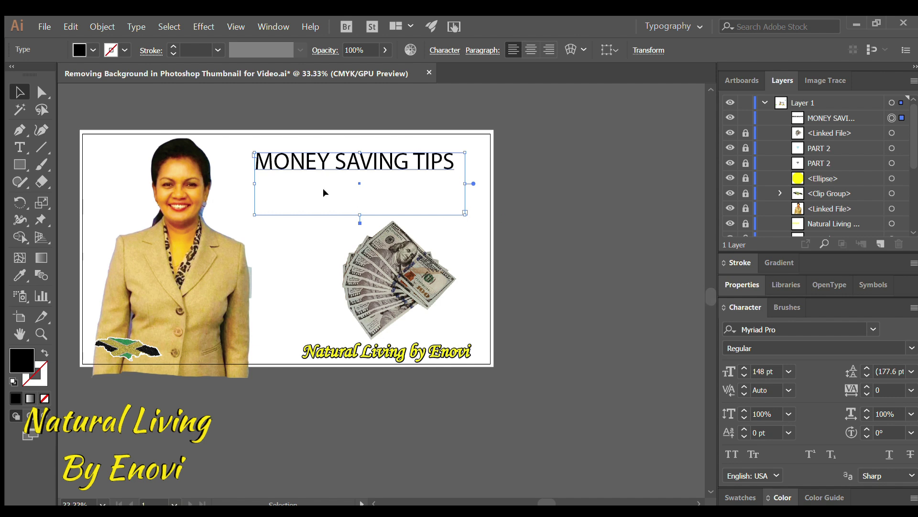
- Shorten the headline's text frame to about half its height and move it slightly down and left
drag(360, 215, 360, 183)
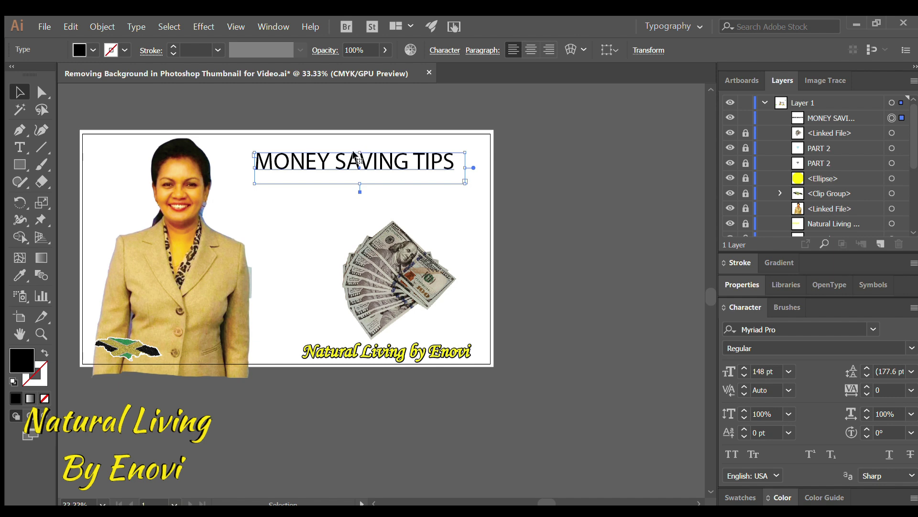
mouse_move(354, 156)
mouse_down()
mouse_move(354, 180)
mouse_move(349, 172)
mouse_up()
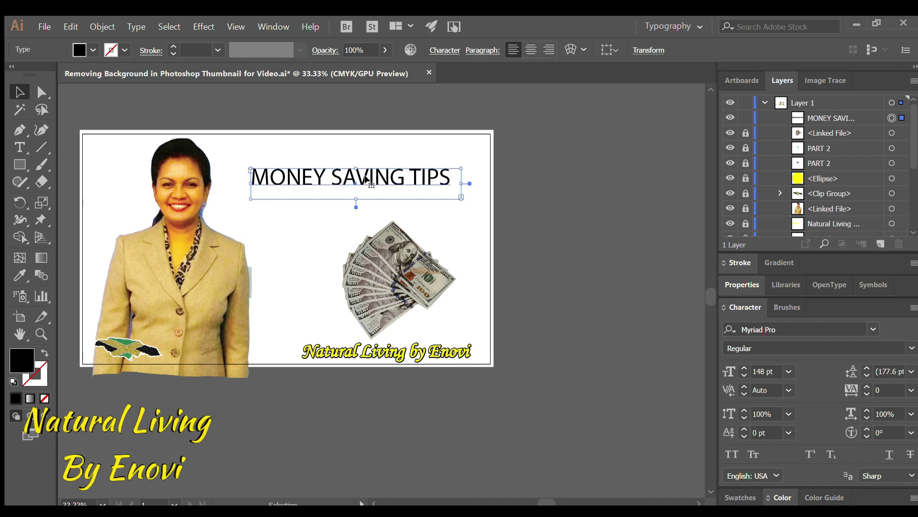
click(562, 213)
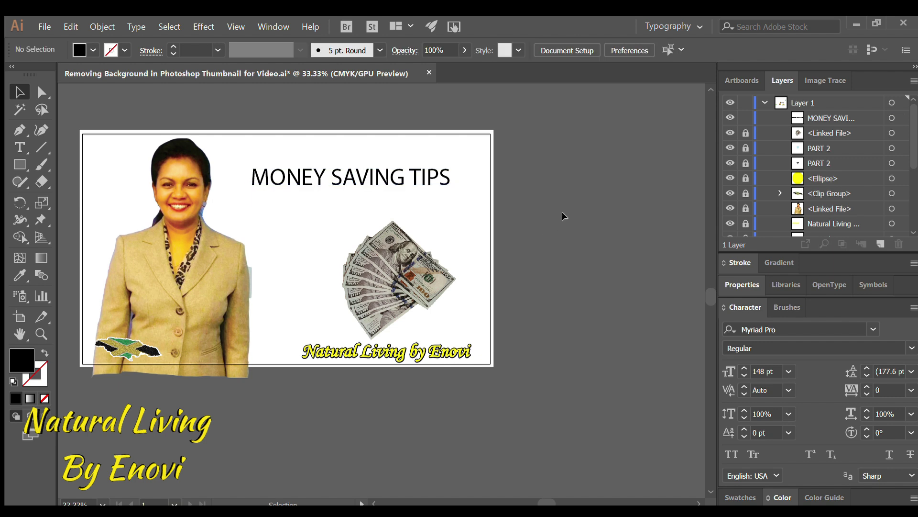
- Give the MONEY SAVING TIPS text a black 10 pt stroke and lock the text object
click(386, 179)
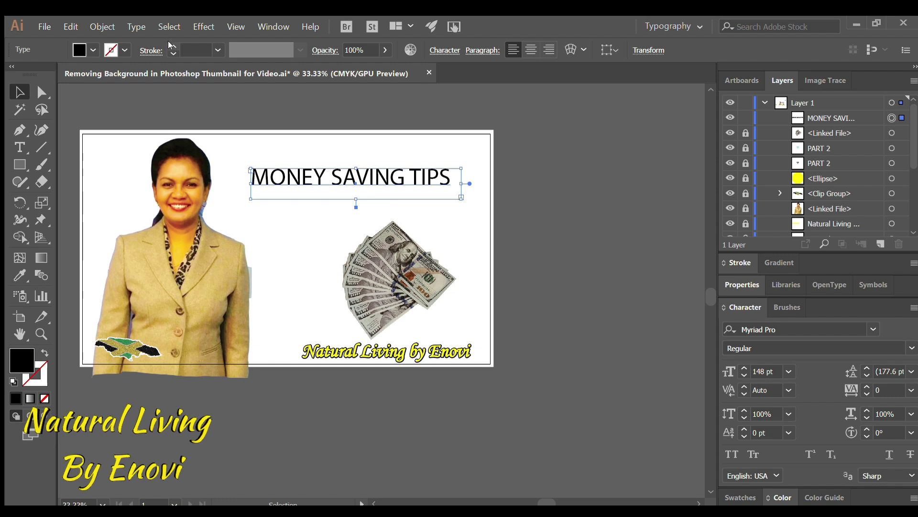
text(75)
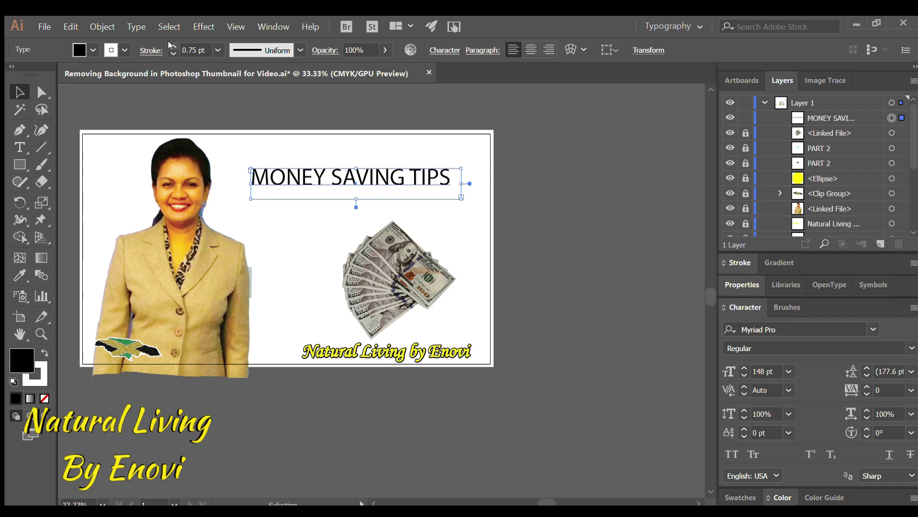
key(Return)
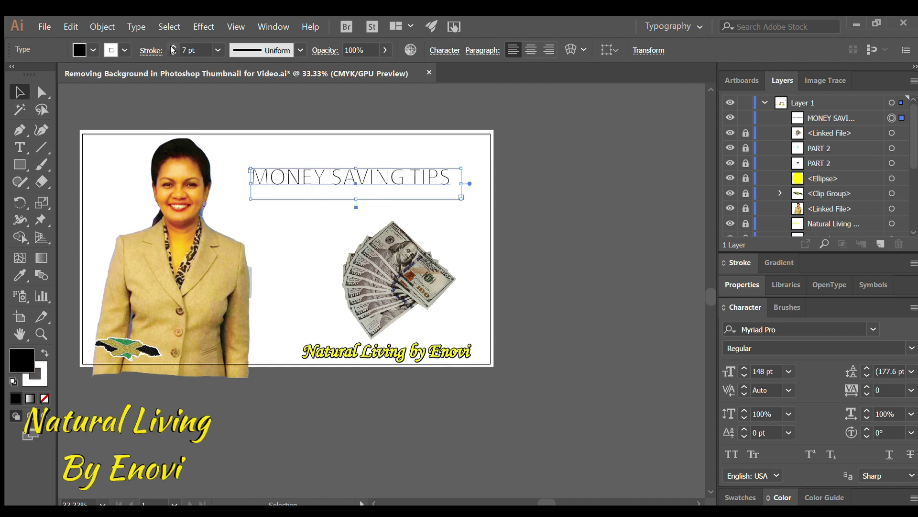
click(172, 46)
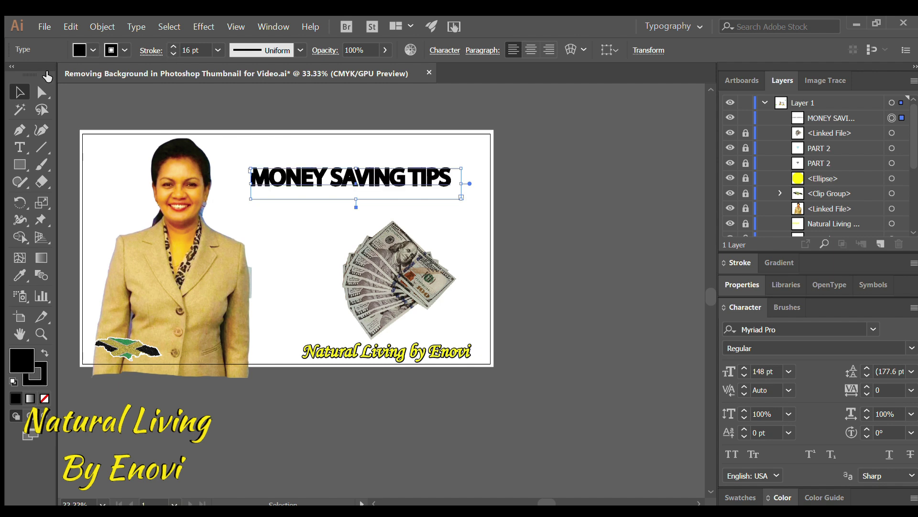
click(173, 54)
click(173, 53)
click(173, 54)
click(173, 53)
click(173, 54)
click(173, 53)
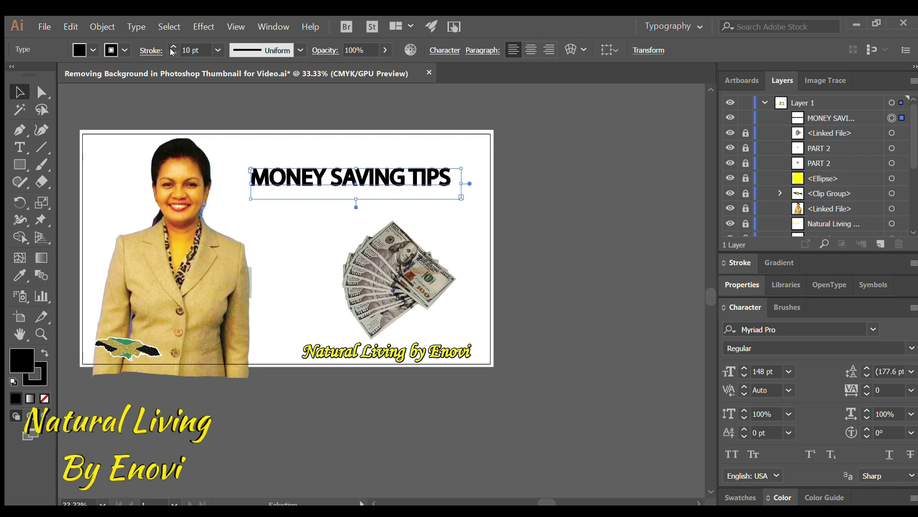
click(561, 165)
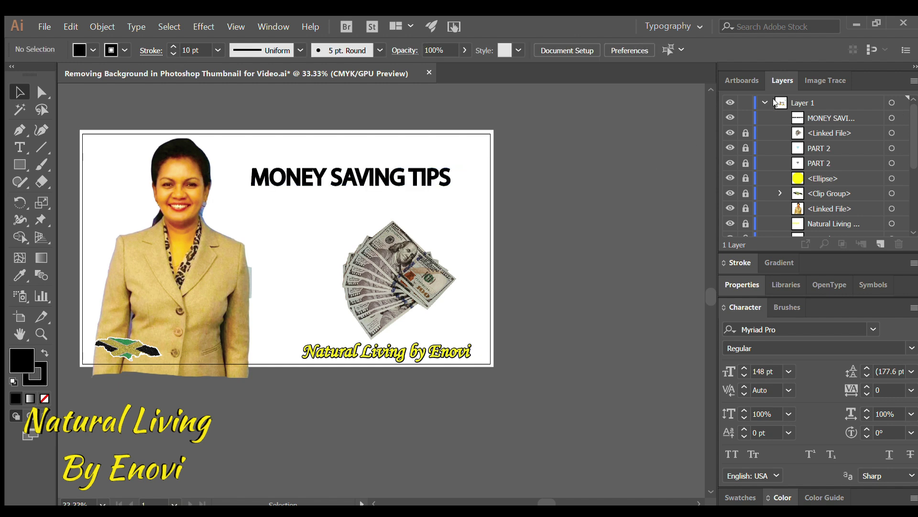
click(746, 118)
click(746, 163)
- Place 1 Blank Blue slide.JPG on the artboard and enlarge it from its corners until it covers almost the whole artboard
click(180, 235)
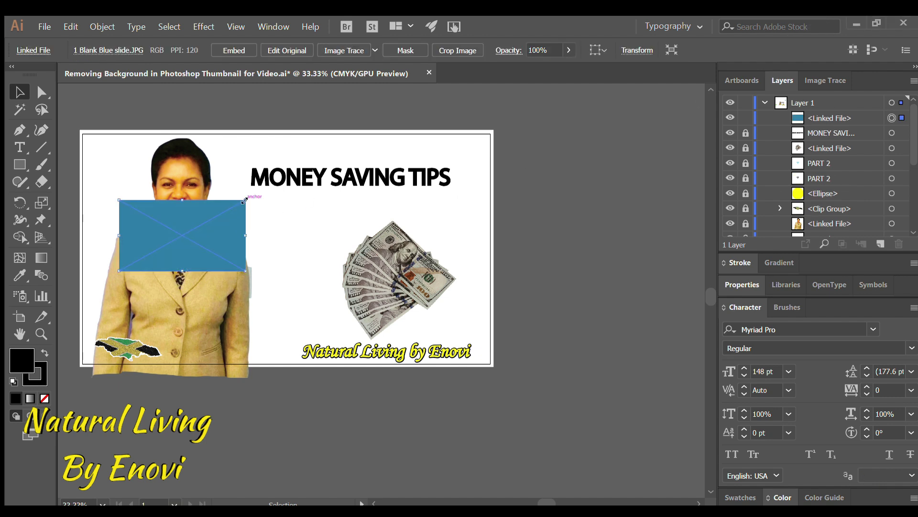
drag(244, 201, 363, 126)
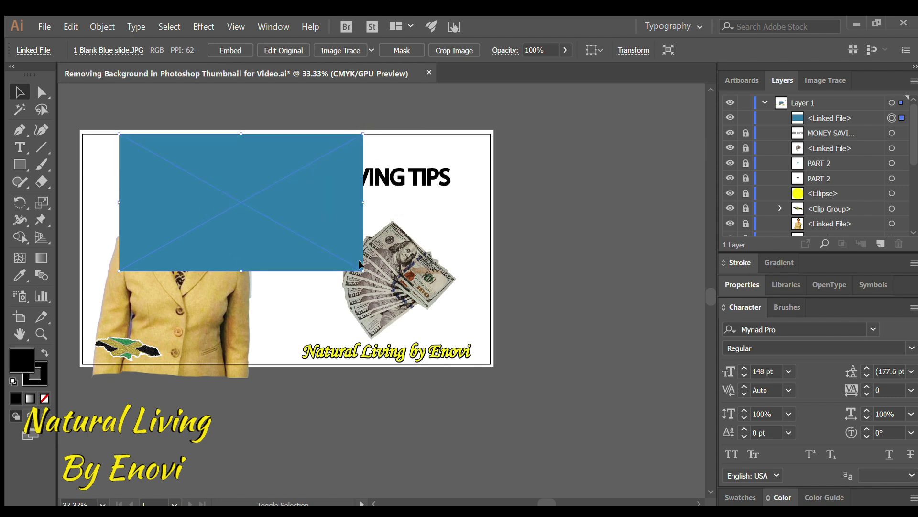
drag(360, 269, 494, 417)
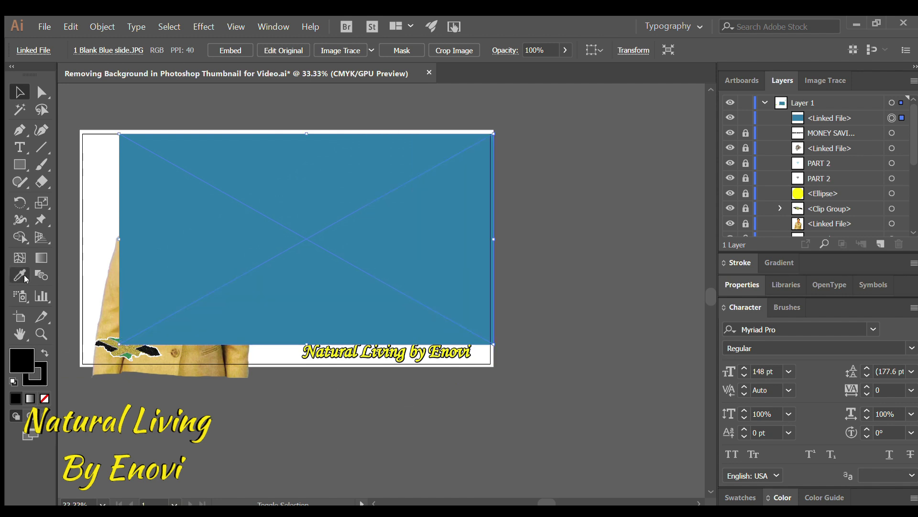
drag(119, 341, 80, 367)
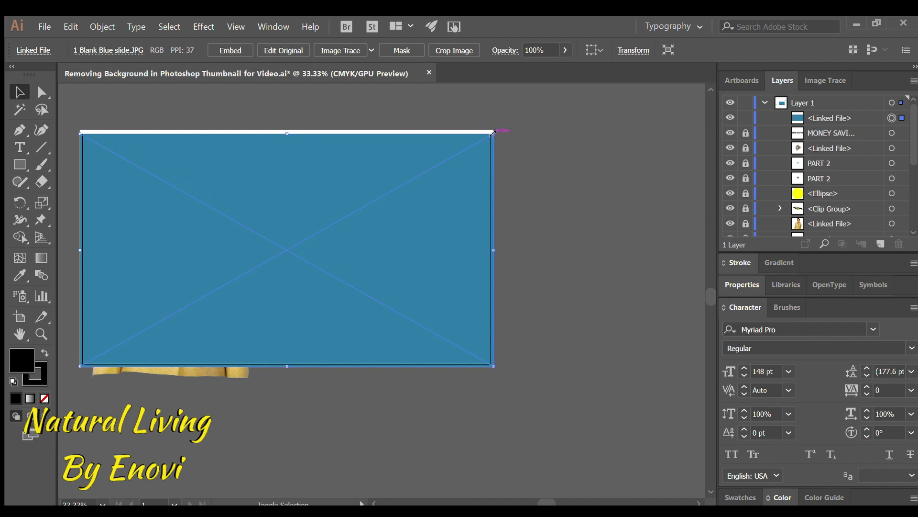
drag(493, 133, 496, 124)
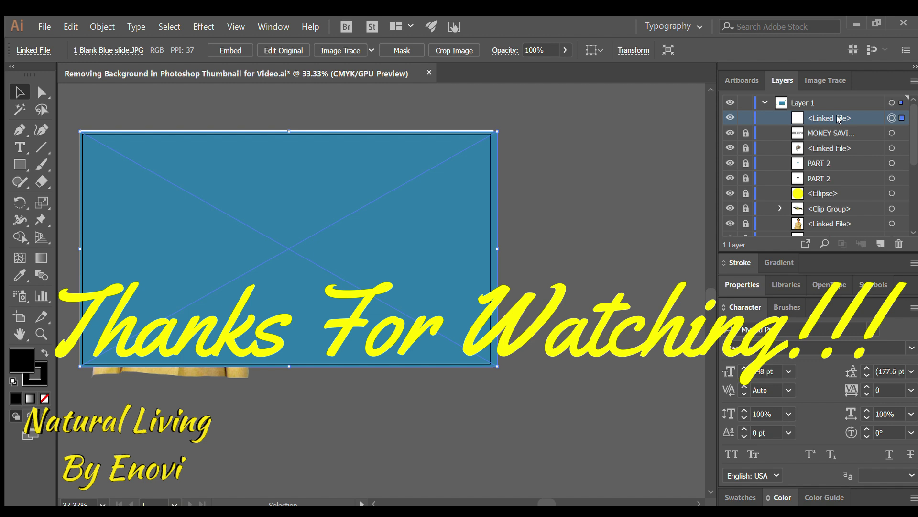
- Move the blue slide's linked file directly above VEGAN in the stacking order and save the document
drag(838, 119, 842, 219)
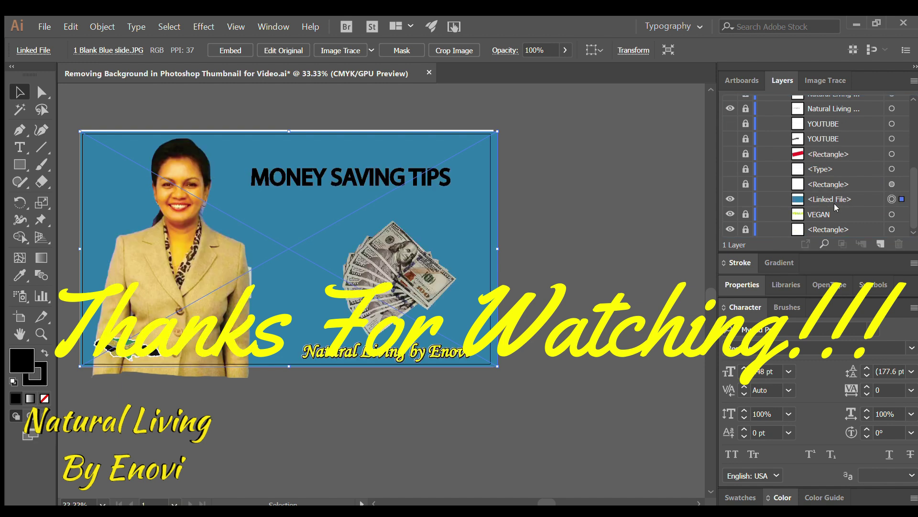
click(562, 216)
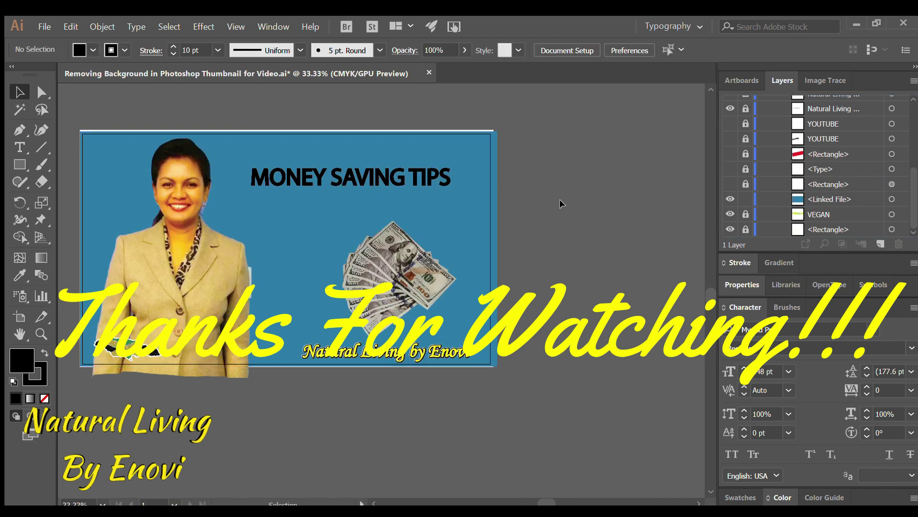
click(381, 179)
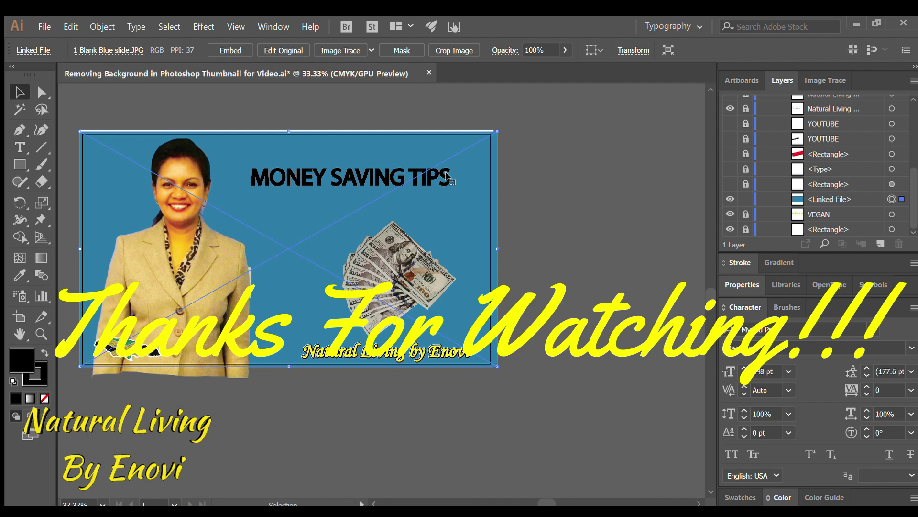
click(601, 194)
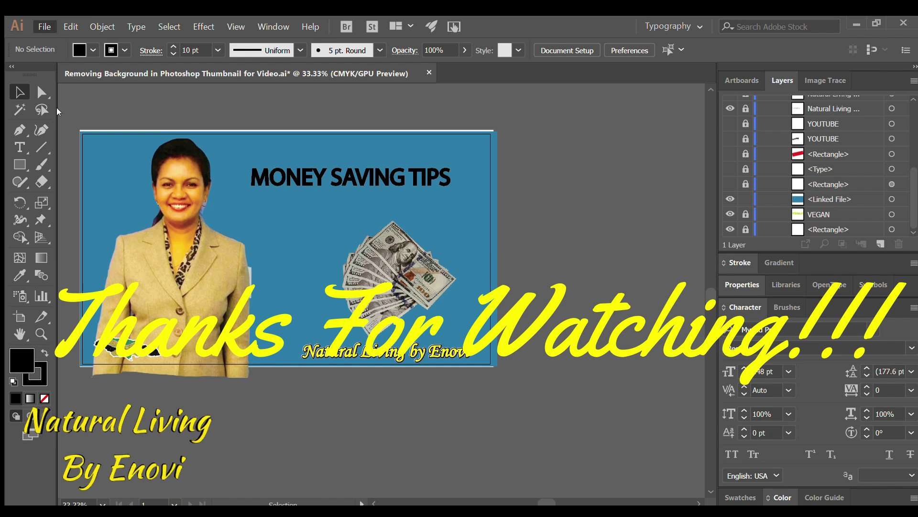
key(ctrl+s)
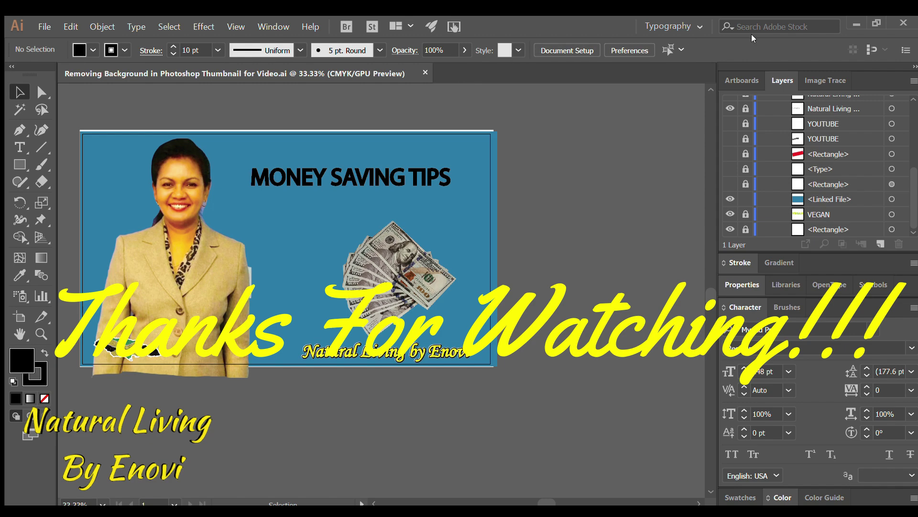